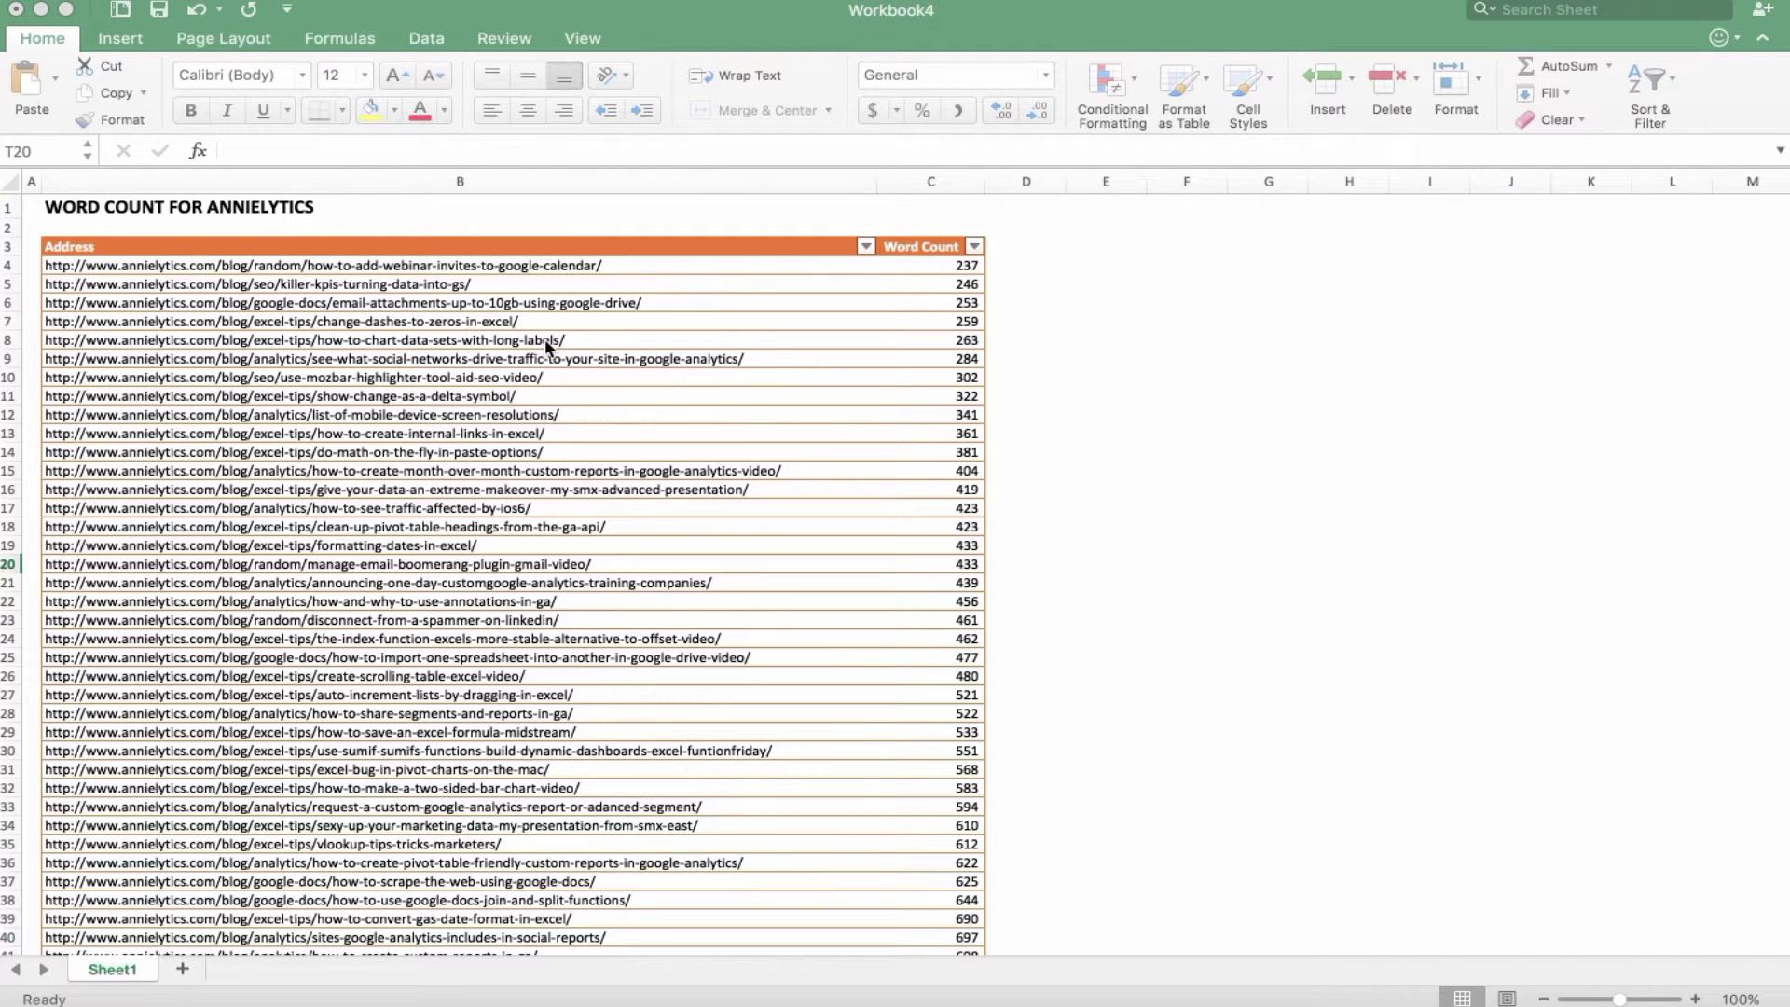
Add the heading Bins in cell F3 beside the word count table.
scroll(560, 354, down, 20)
scroll(932, 317, up, 20)
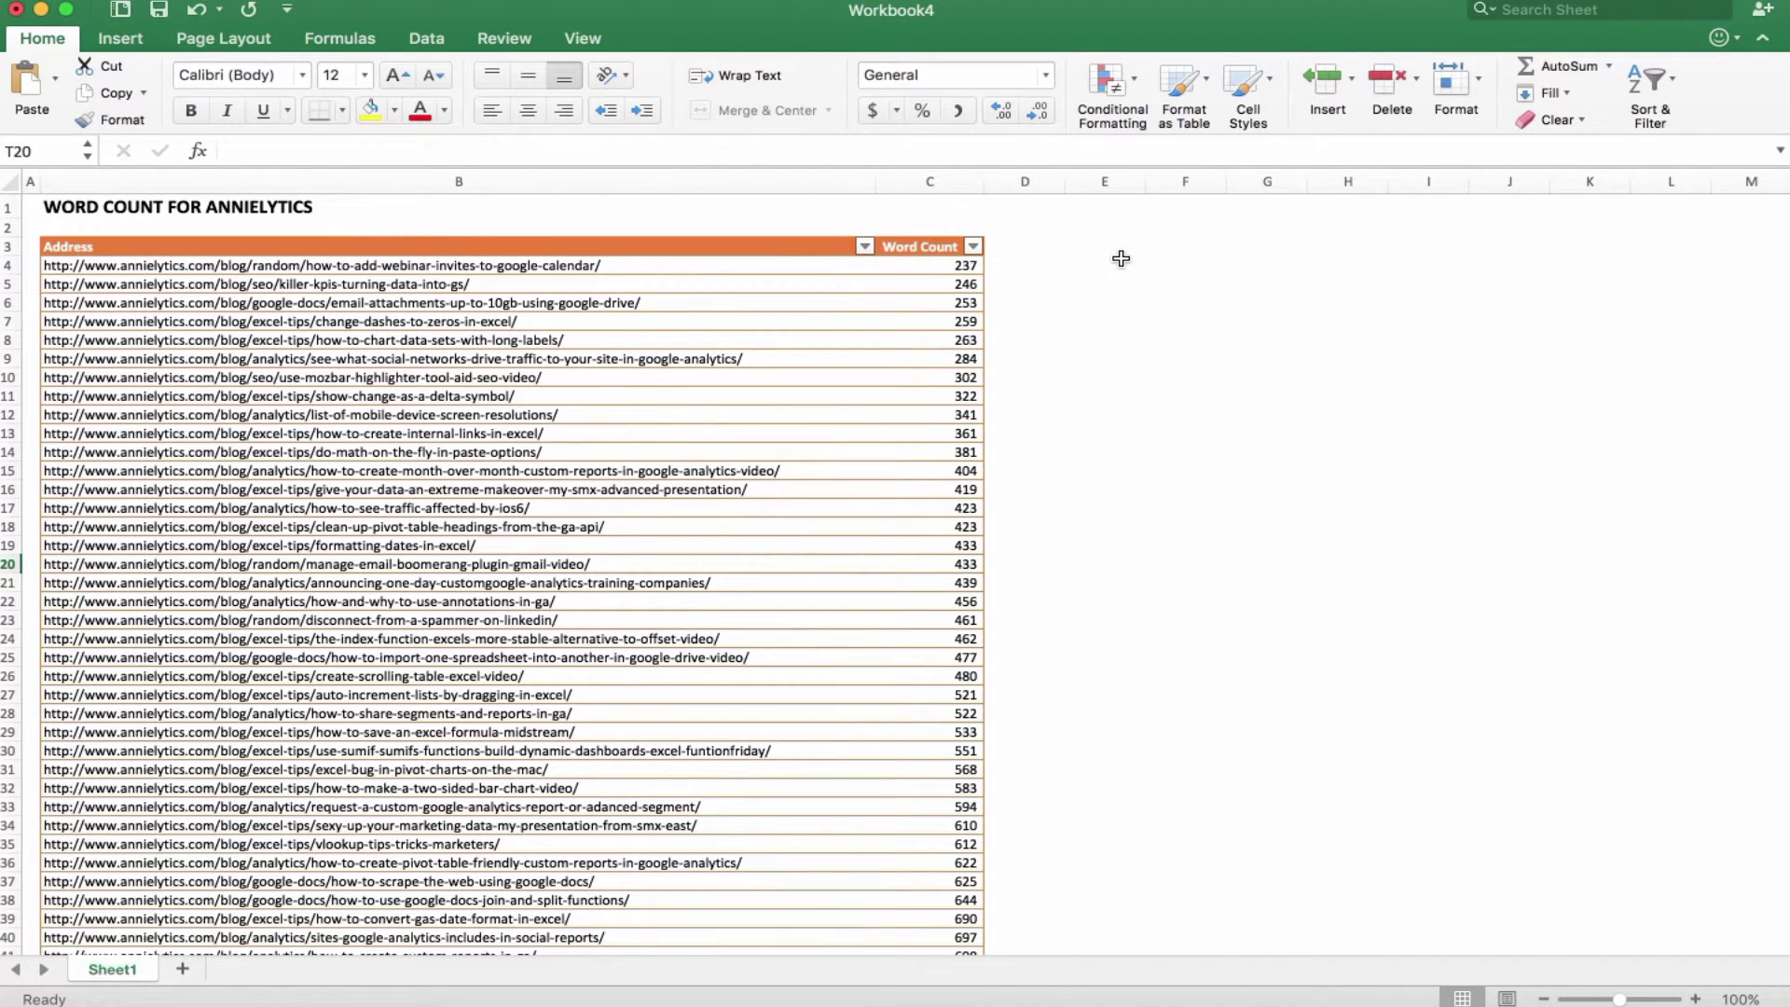
click(1177, 250)
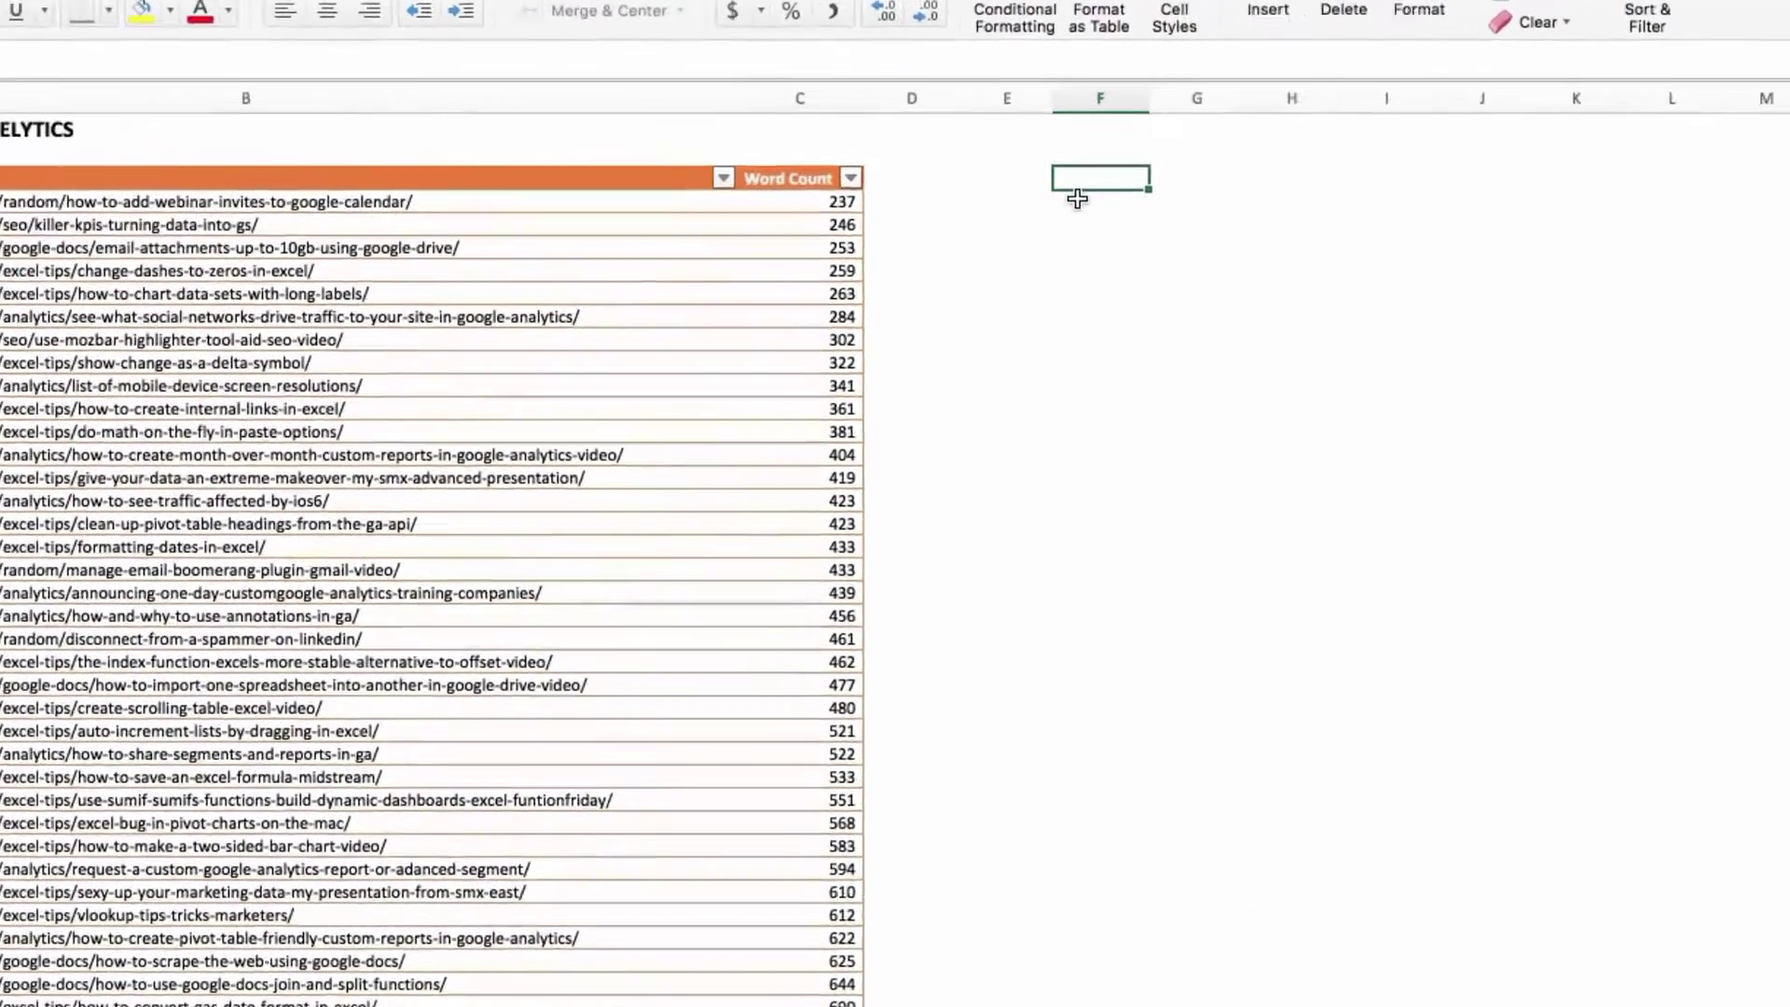
text(Bins)
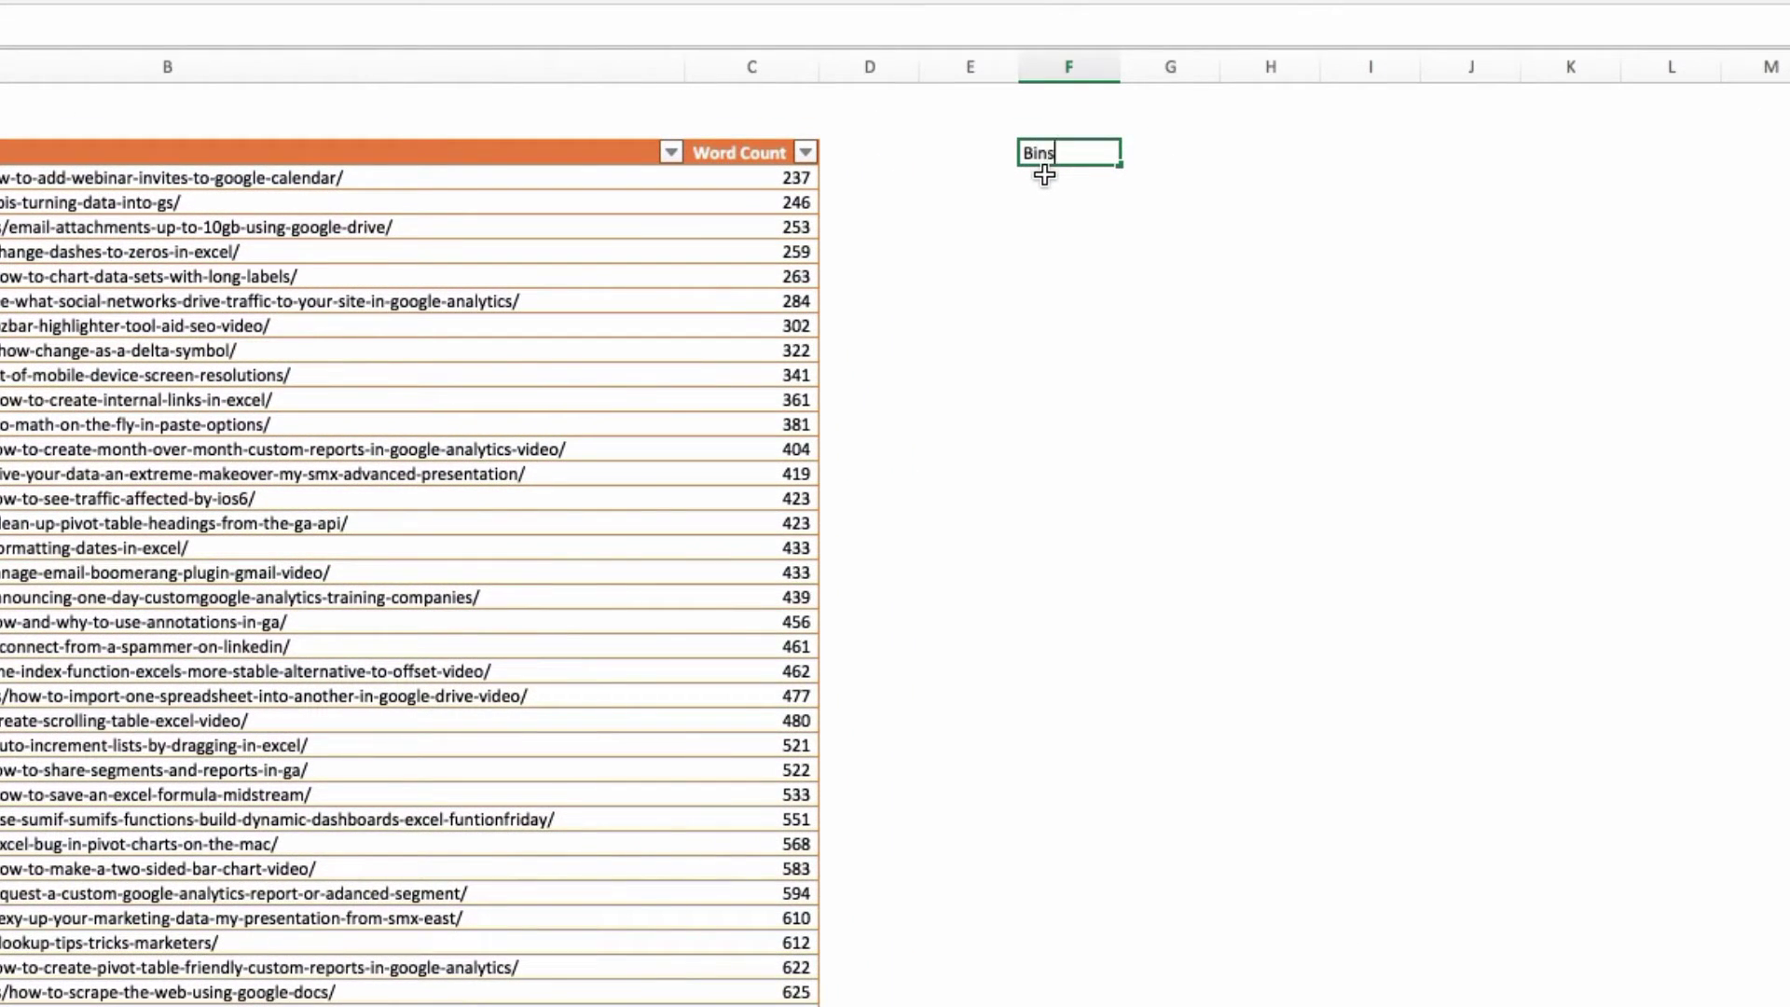
key(Return)
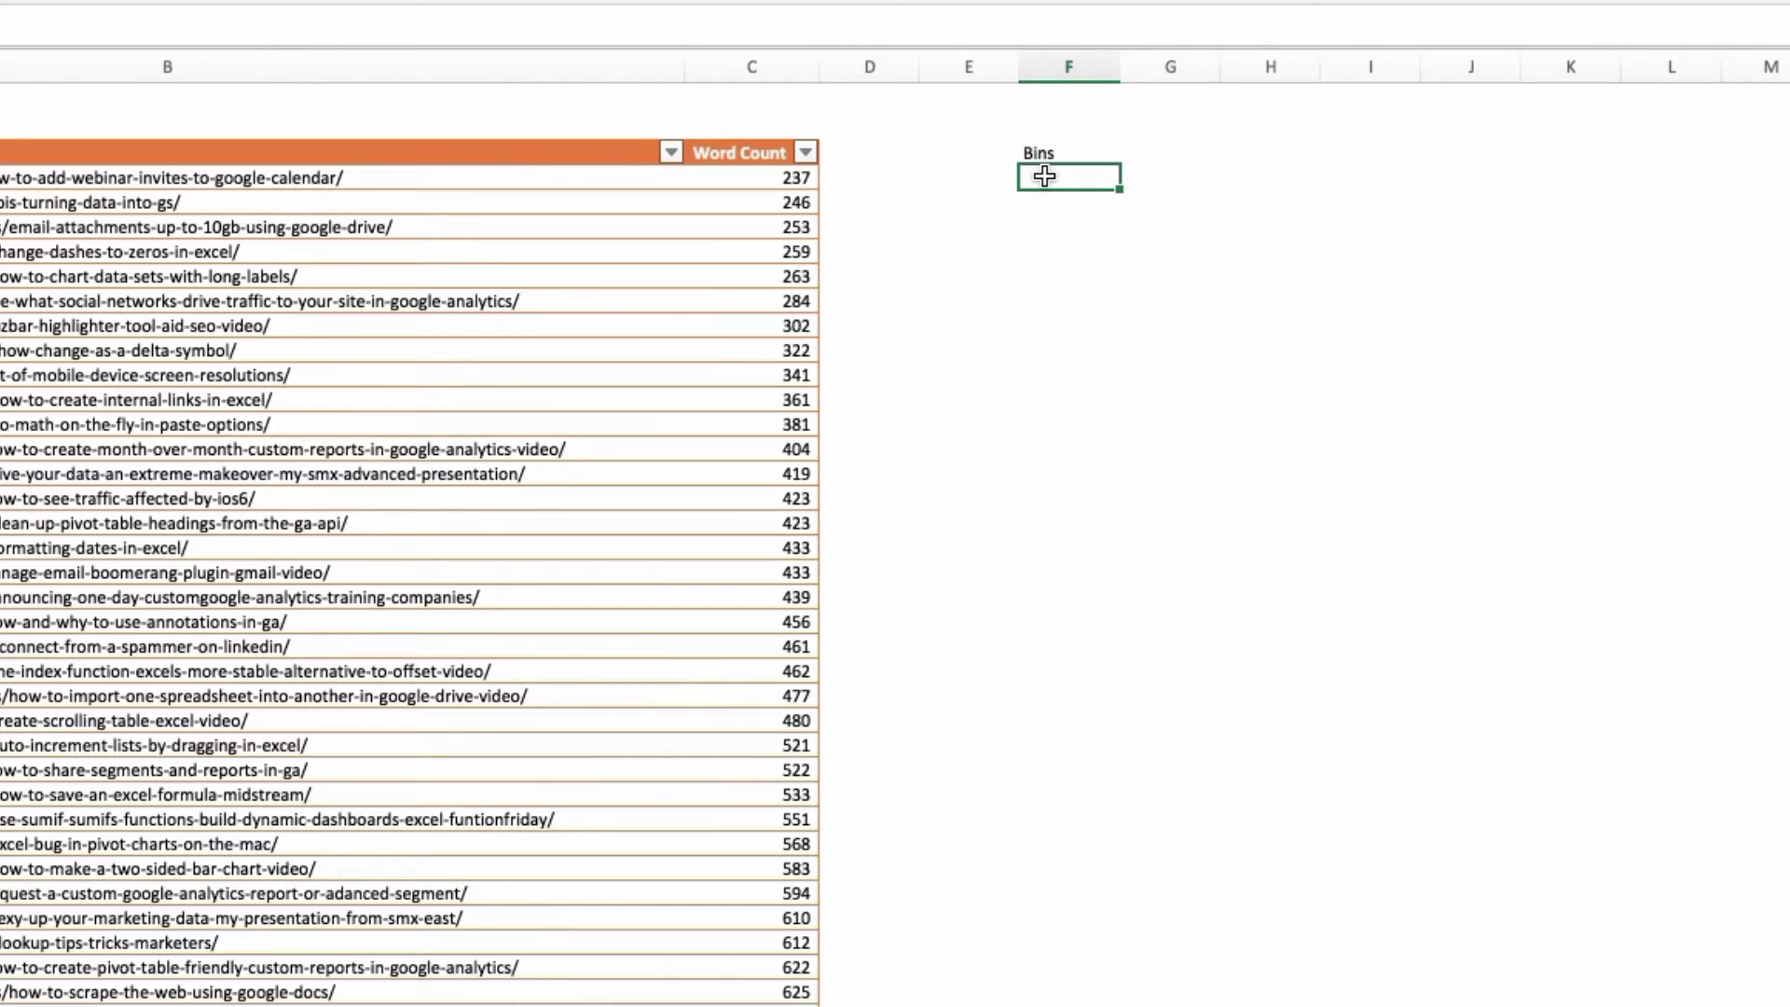
Enter the bin limits 400, 600, 800 and 1000 in cells F4 to F7.
text(400)
key(Return)
text(600)
key(Return)
text(800)
key(Return)
text(100)
key(Return)
click(1079, 253)
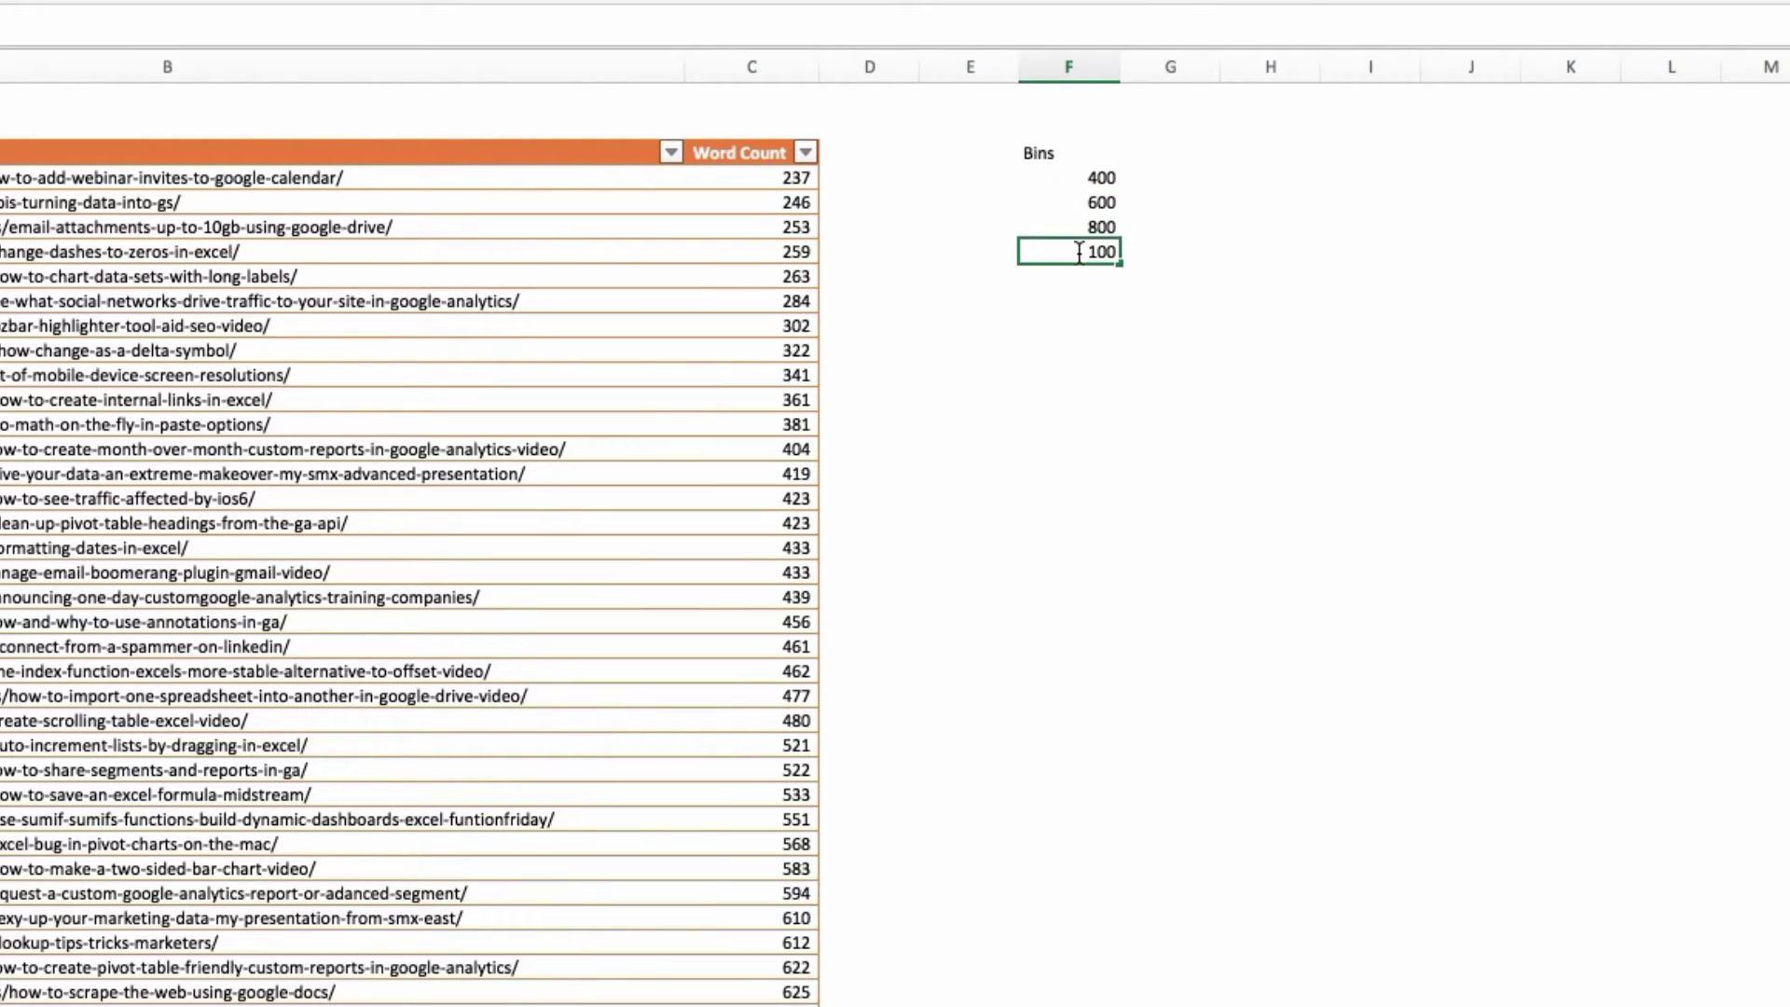
double_click(1118, 252)
text(0)
key(Return)
Complete the bin limits with 3000, 5000 and 12000 in cells F8 to F10.
text(3000)
key(Return)
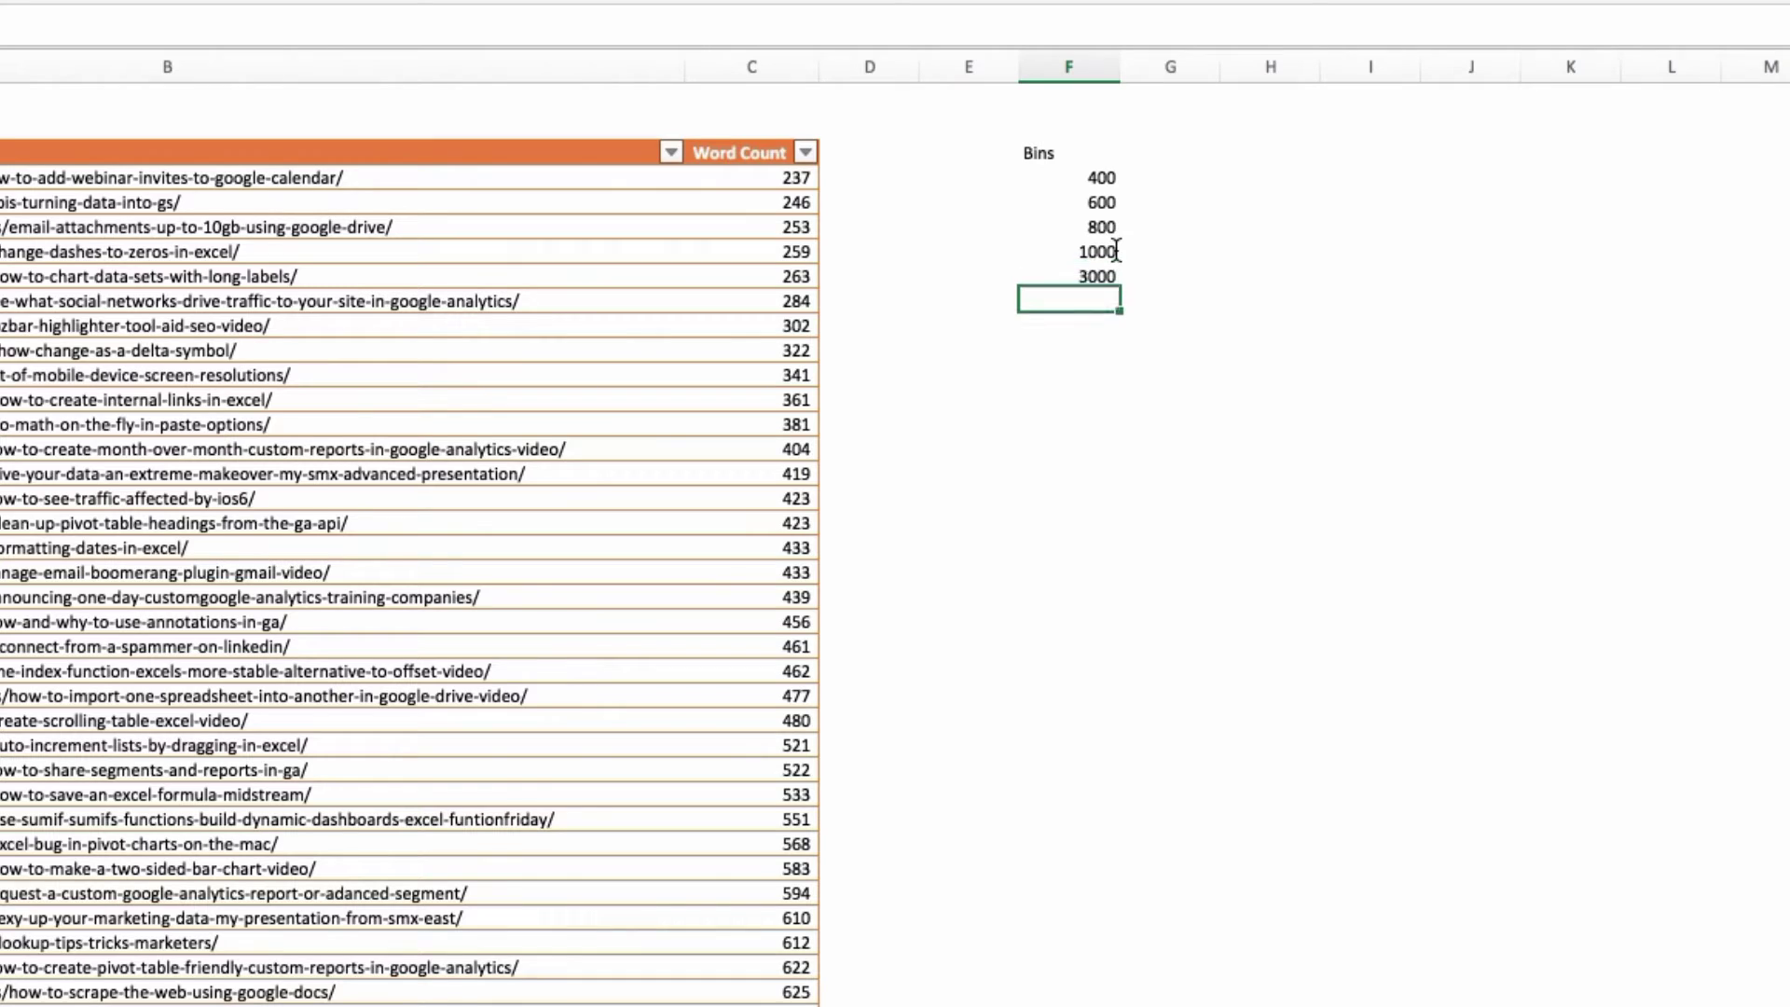
text(5000)
key(Return)
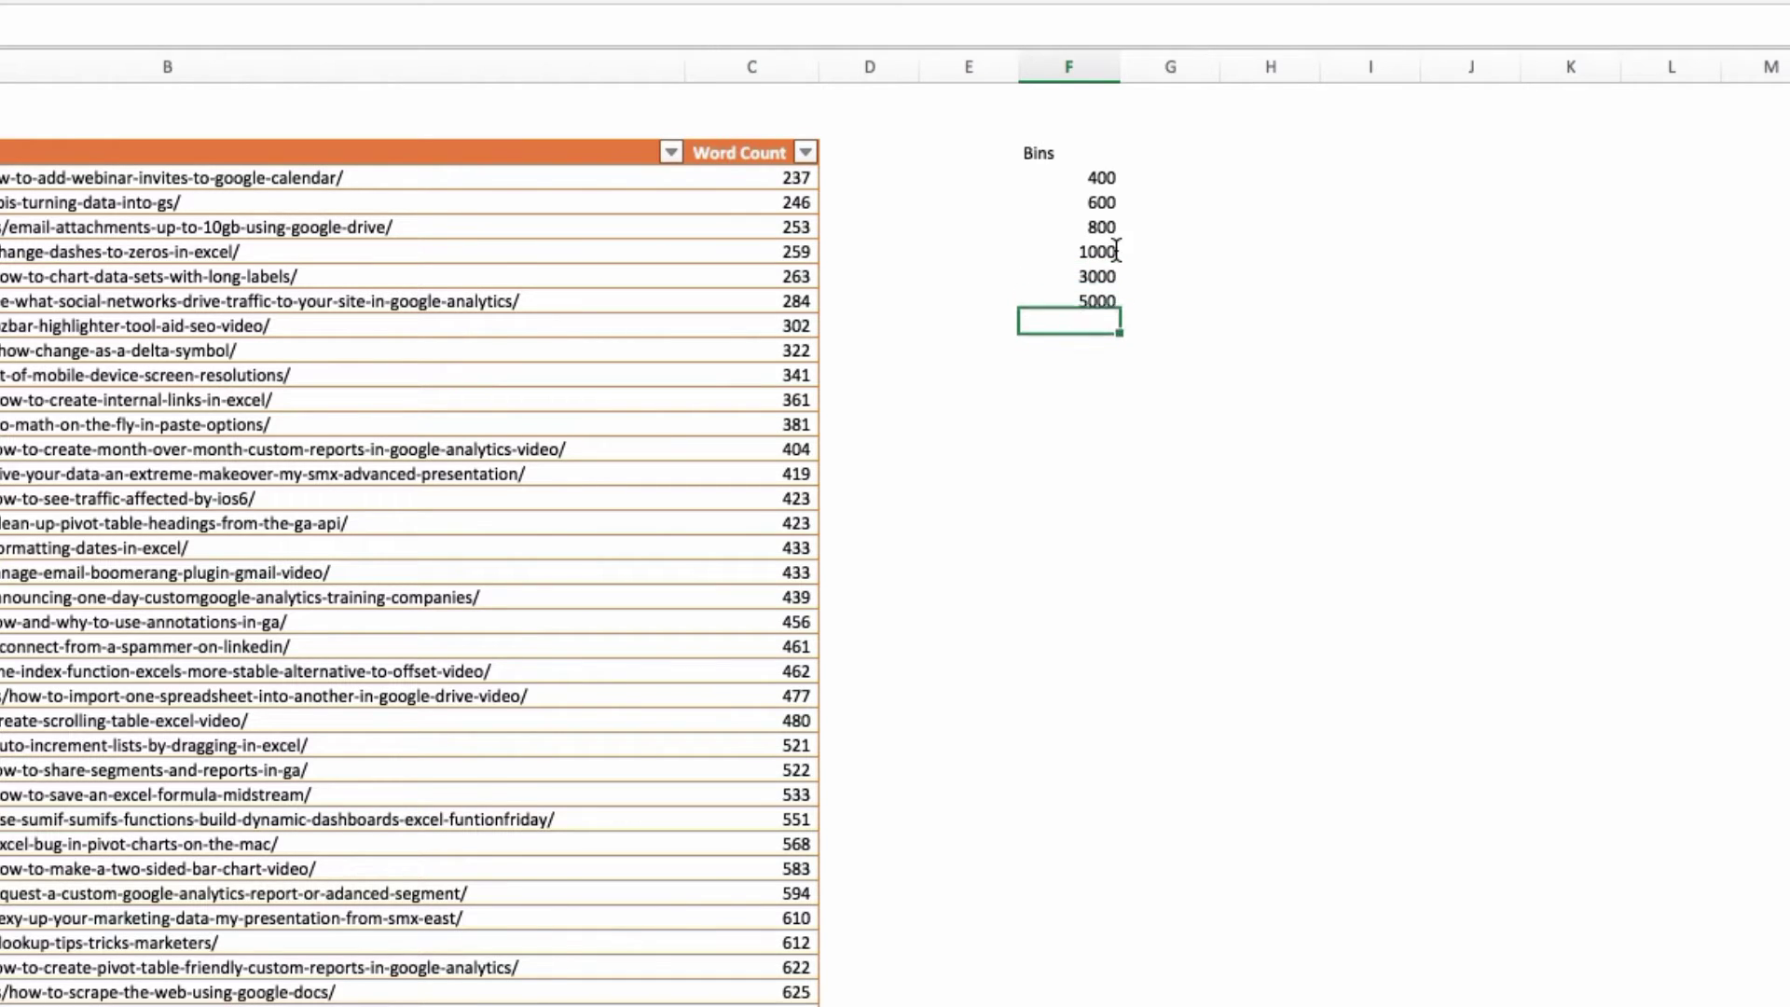
text(12000)
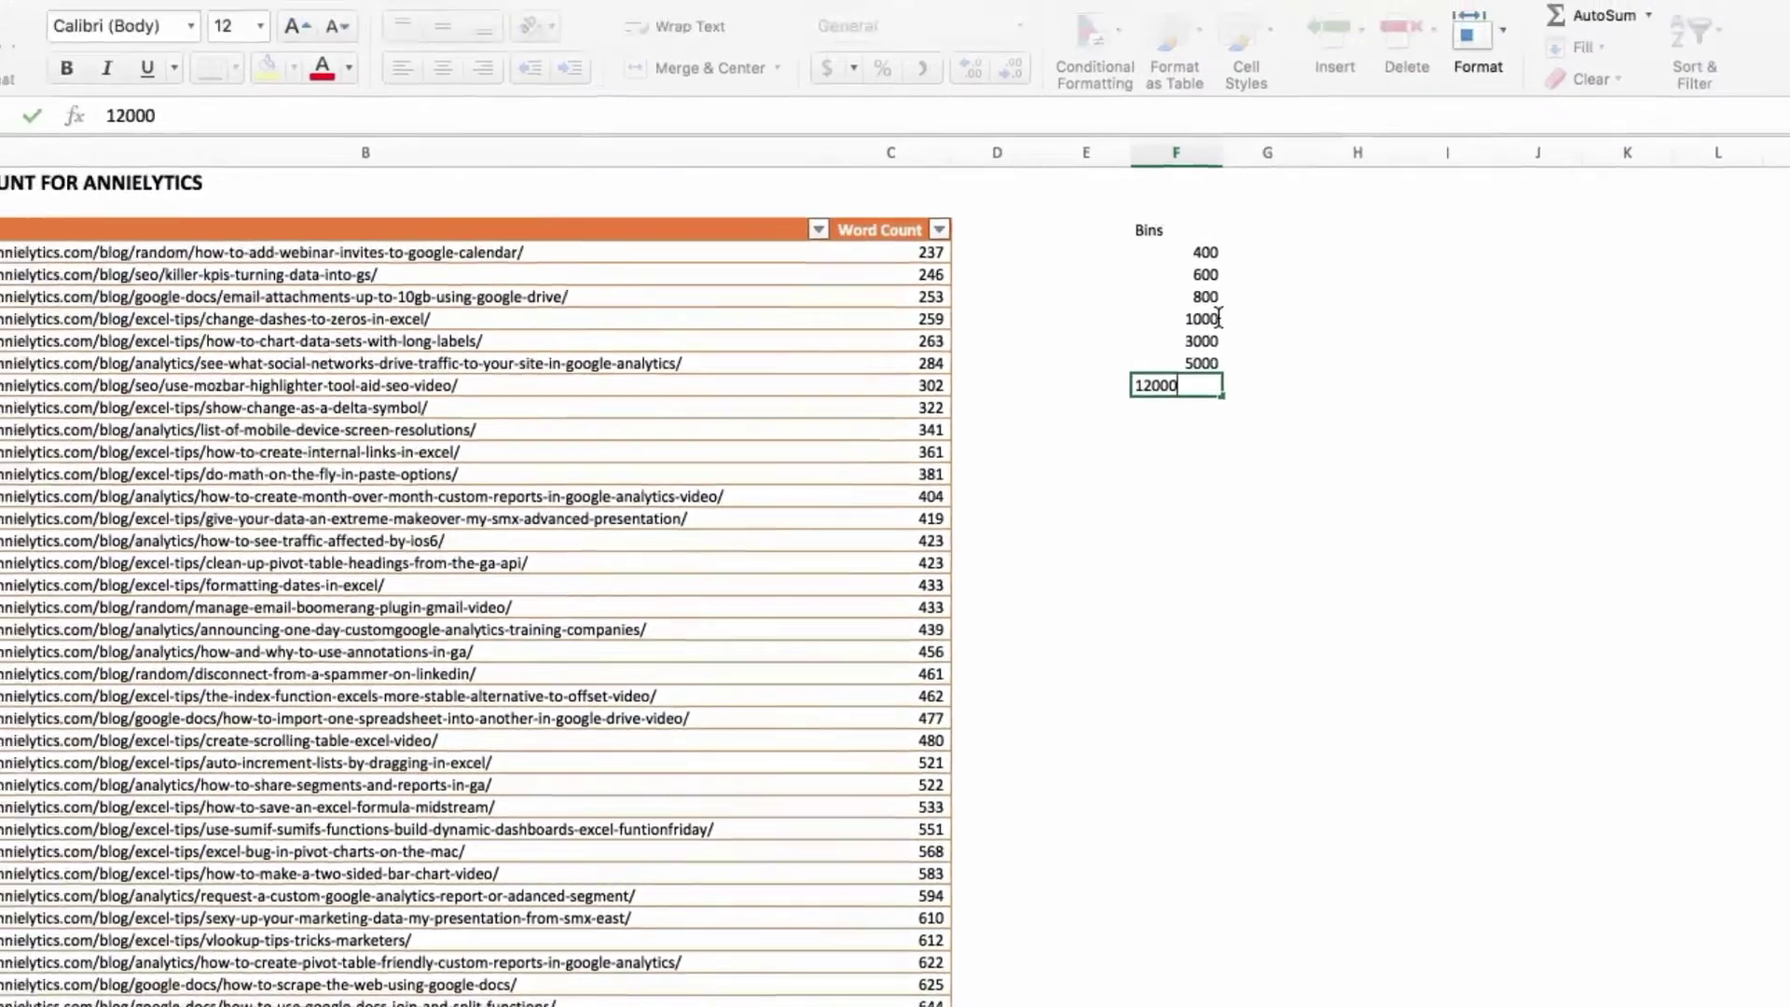
key(Return)
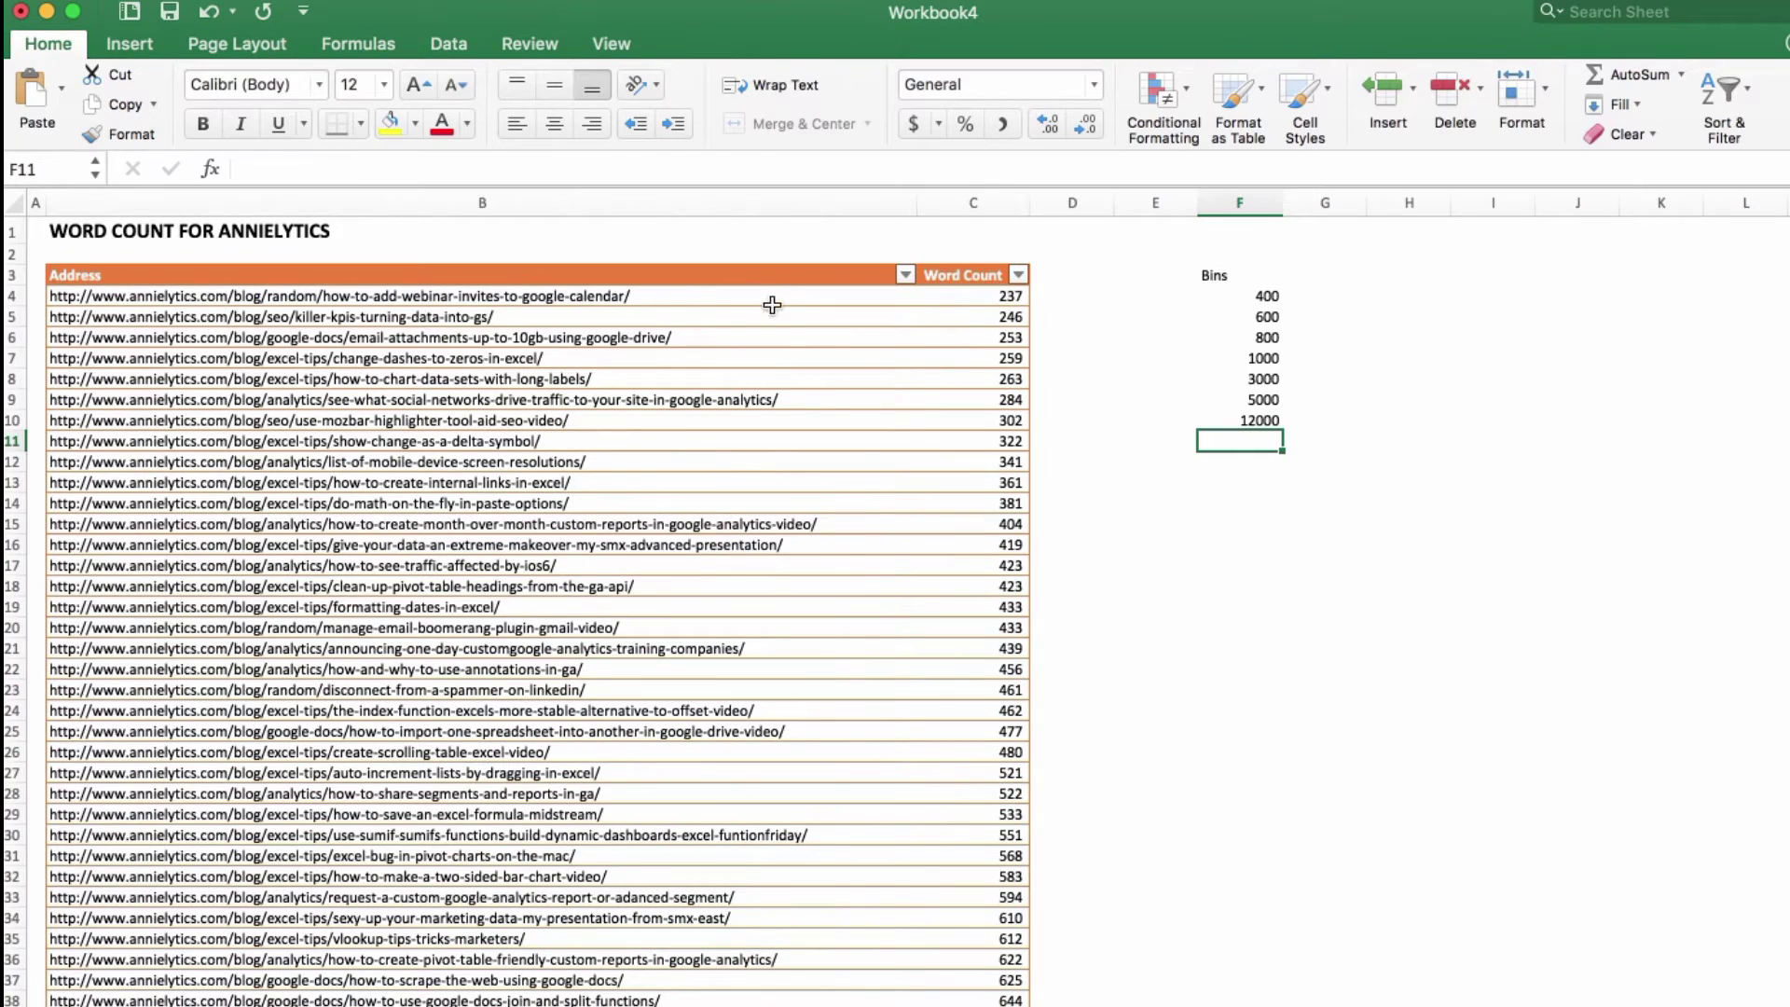
click(647, 316)
right_click(675, 316)
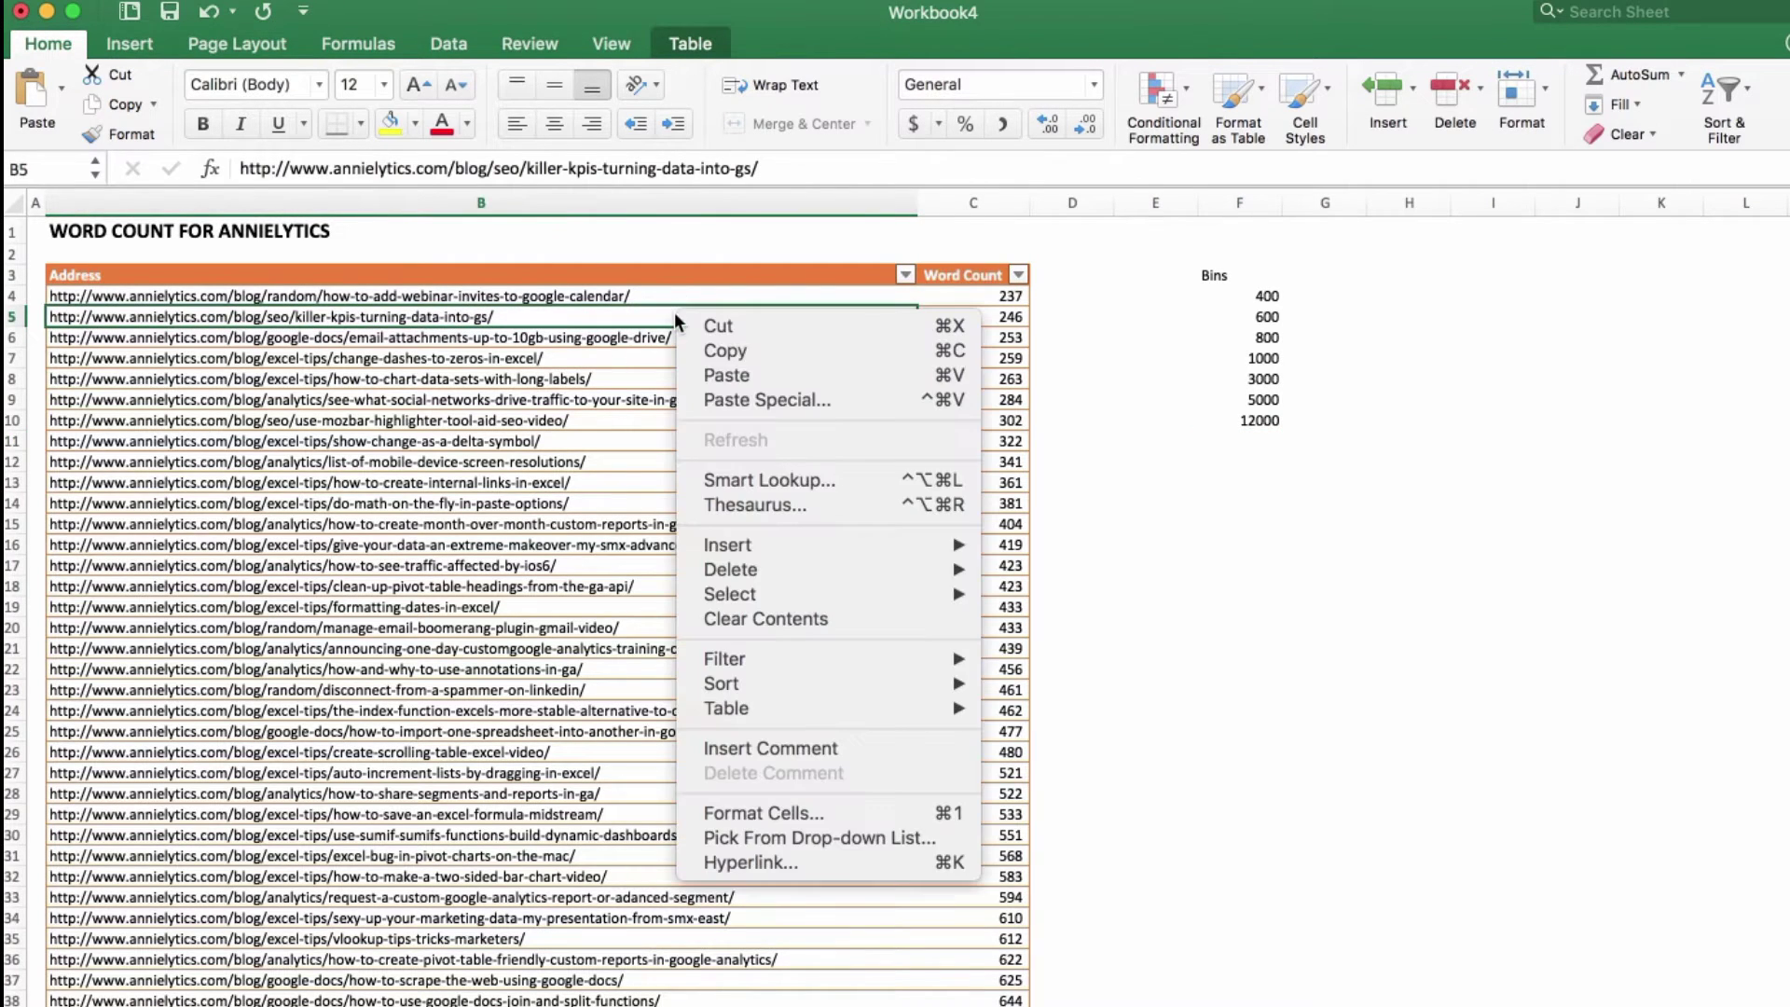
mouse_move(755, 684)
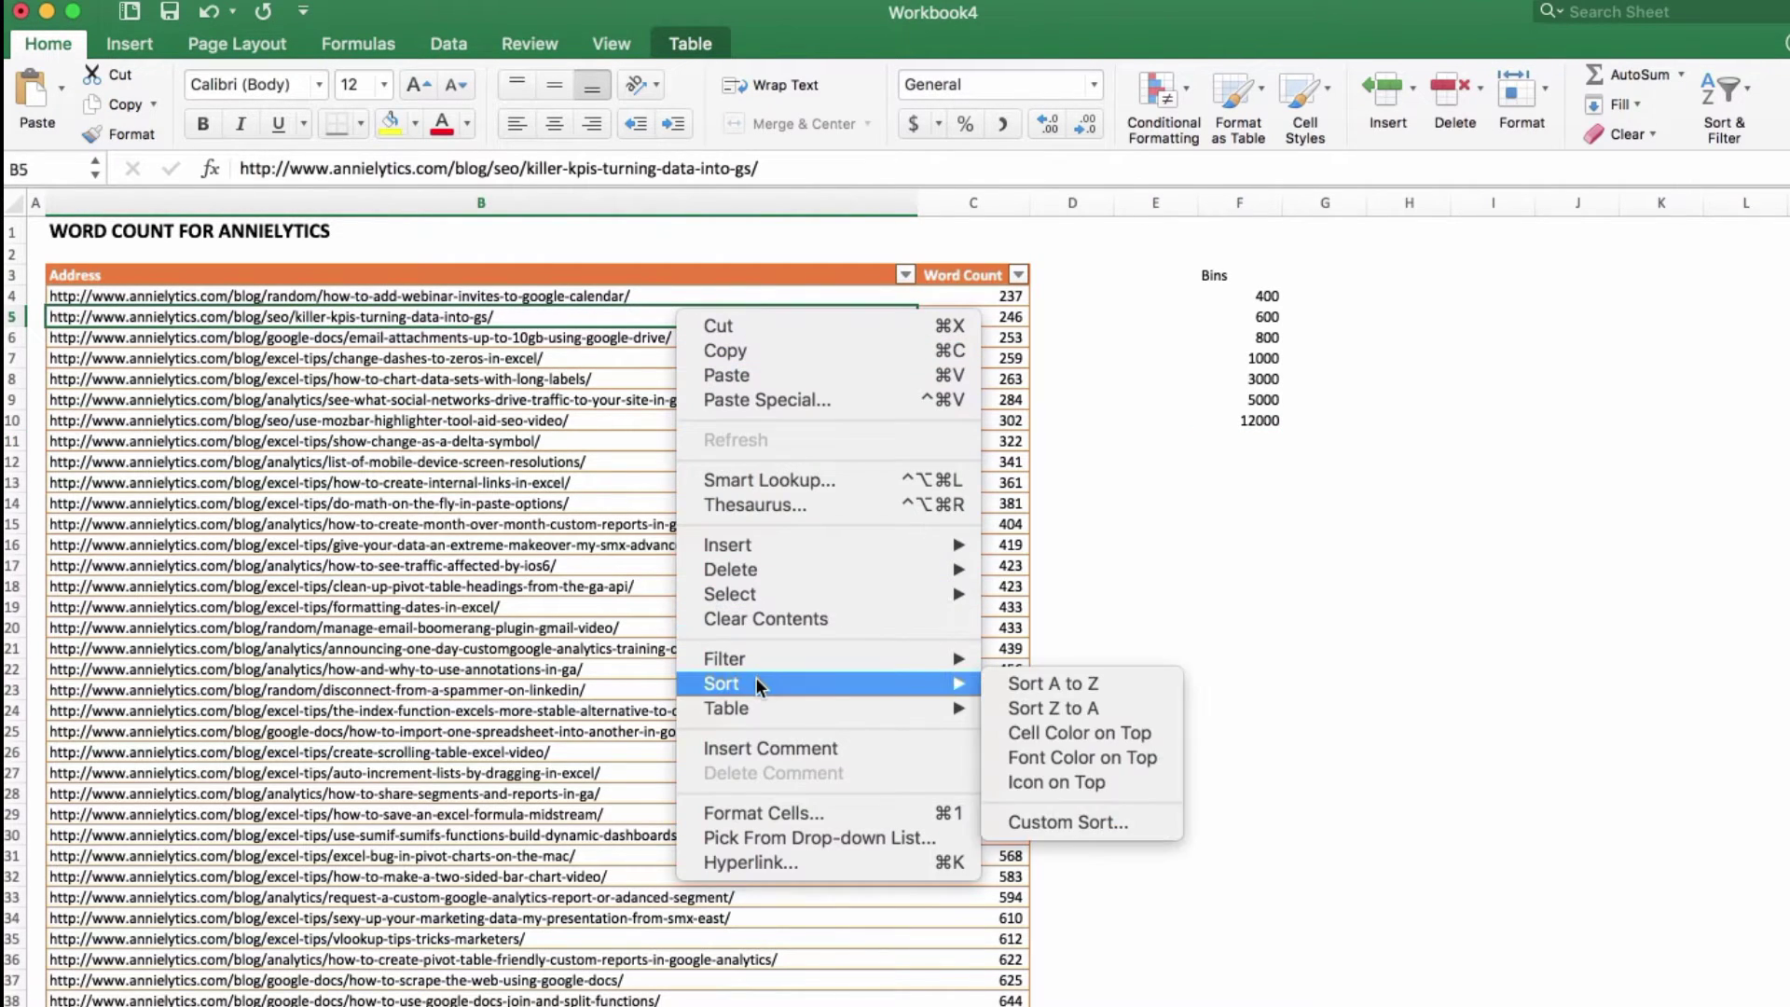
click(1005, 343)
Sort the table by the Word Count column from smallest to largest.
right_click(995, 337)
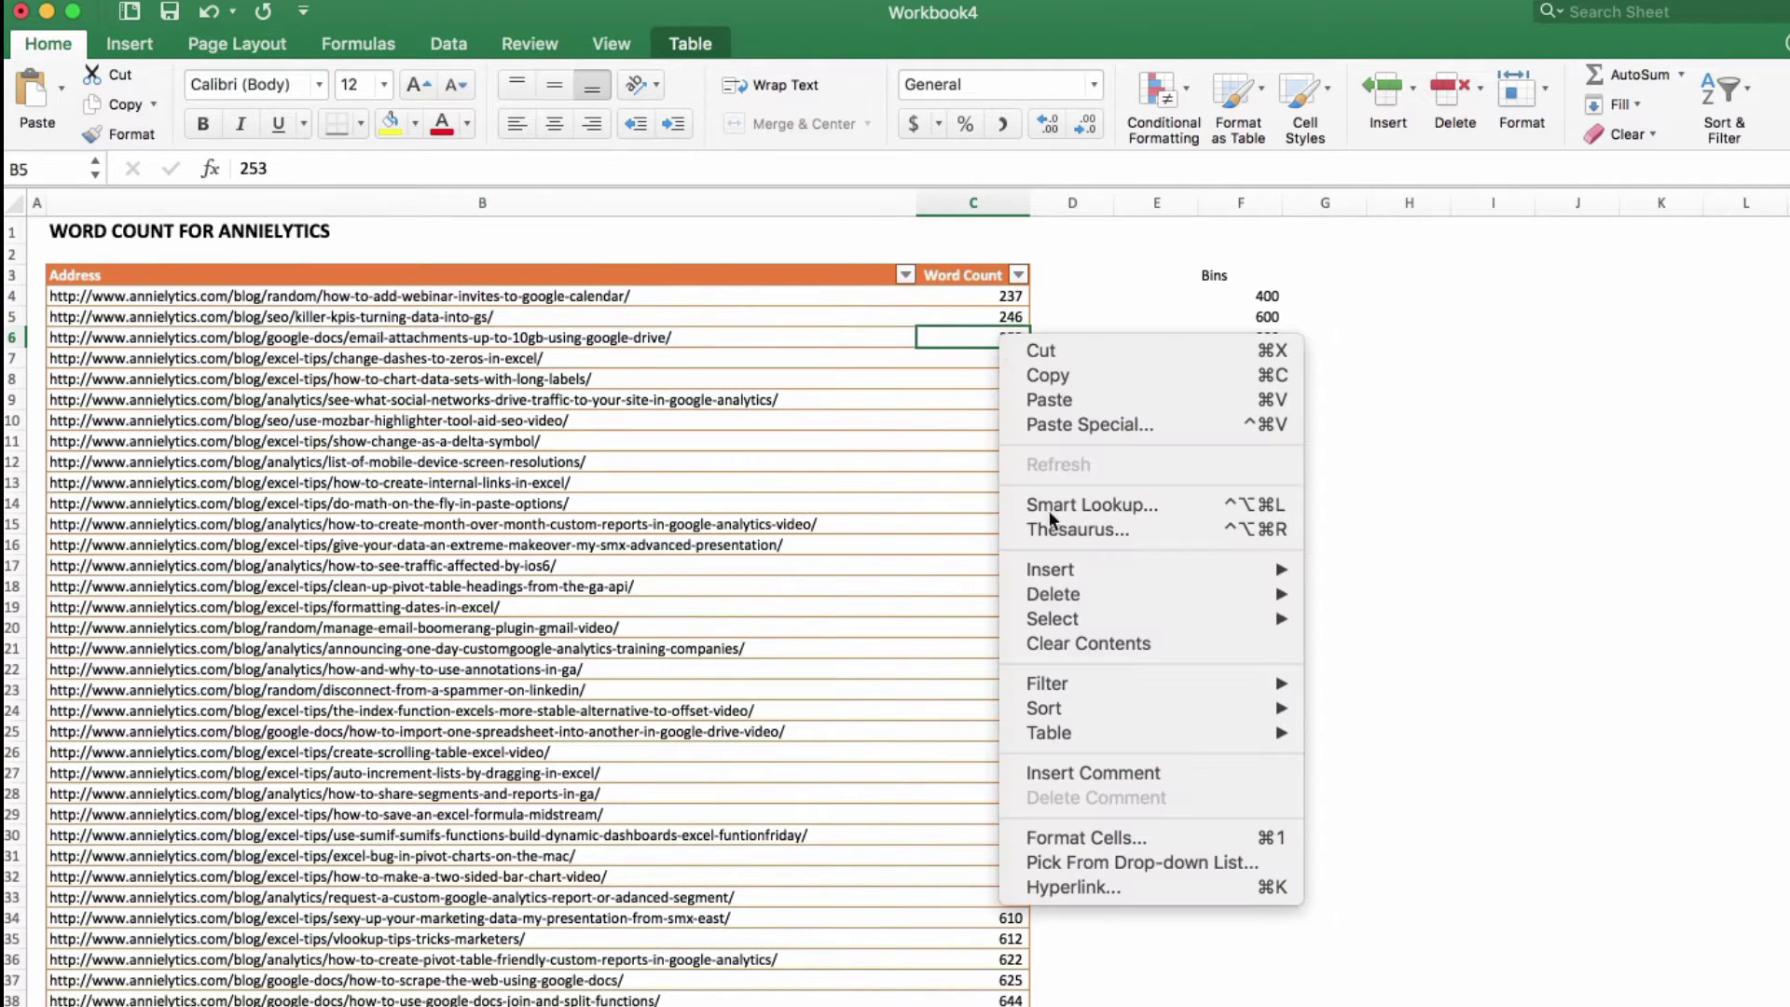
mouse_move(1060, 714)
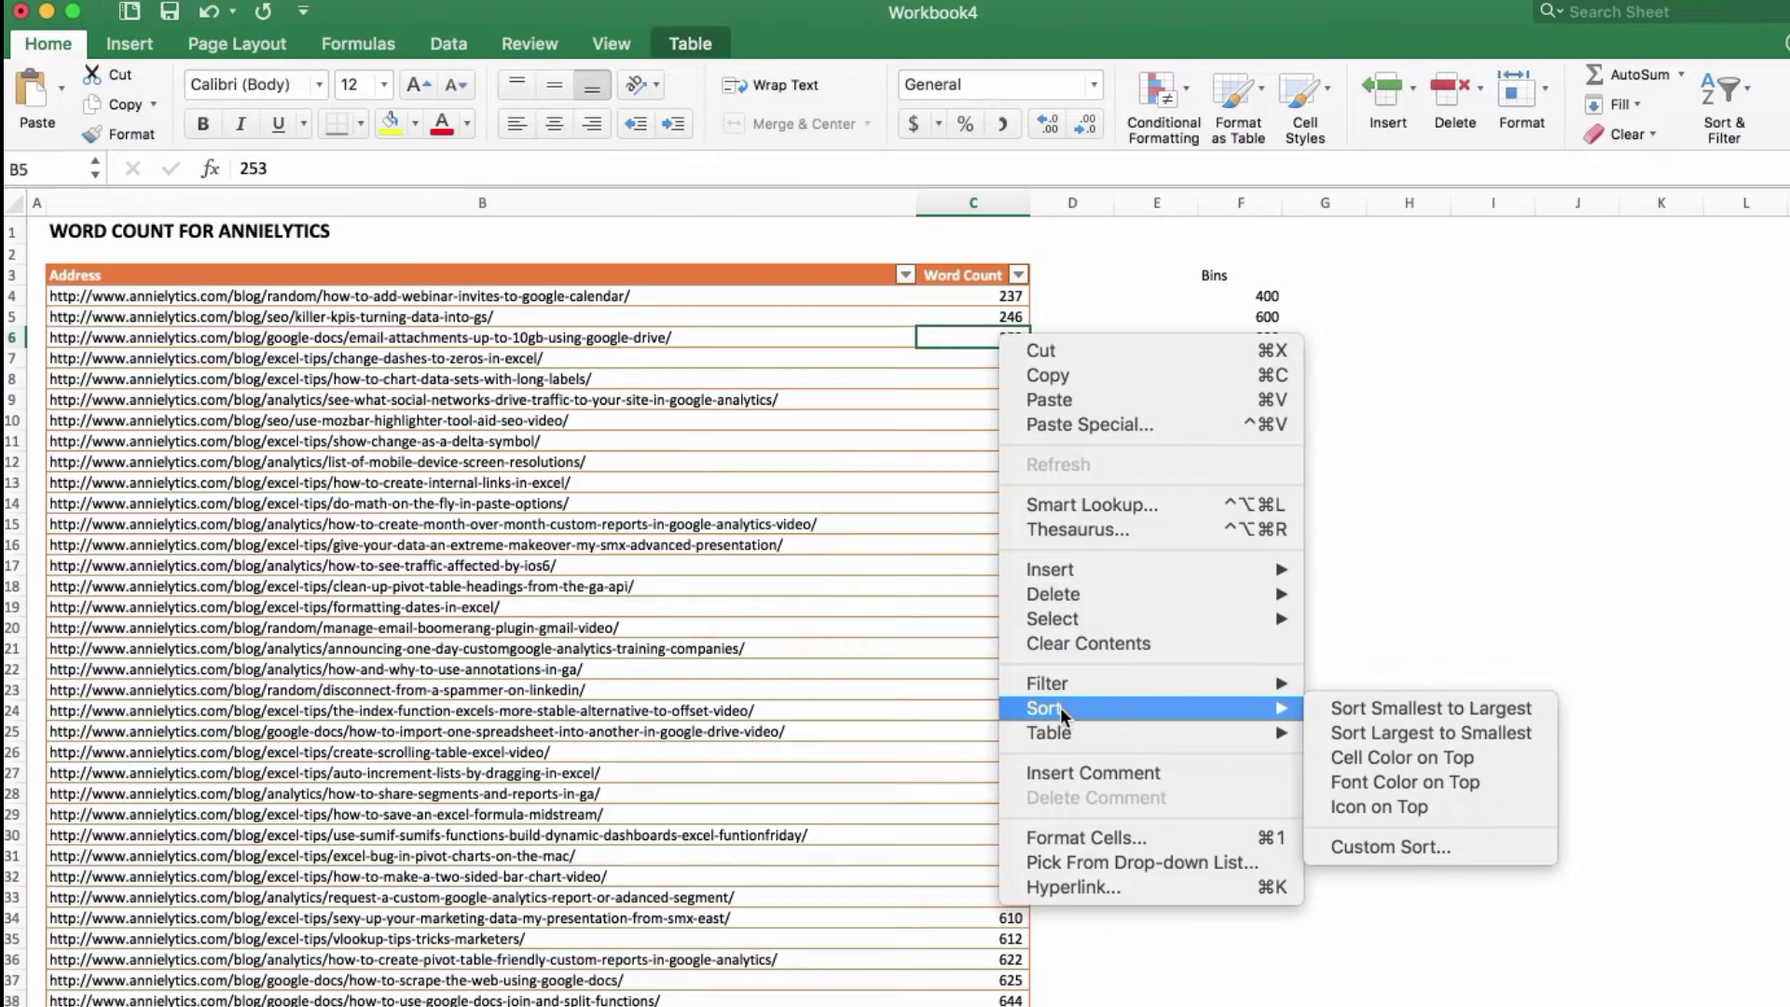
click(1391, 708)
click(851, 751)
Add the heading Frequency in cell G3 next to the Bins heading.
scroll(862, 750, down, 8)
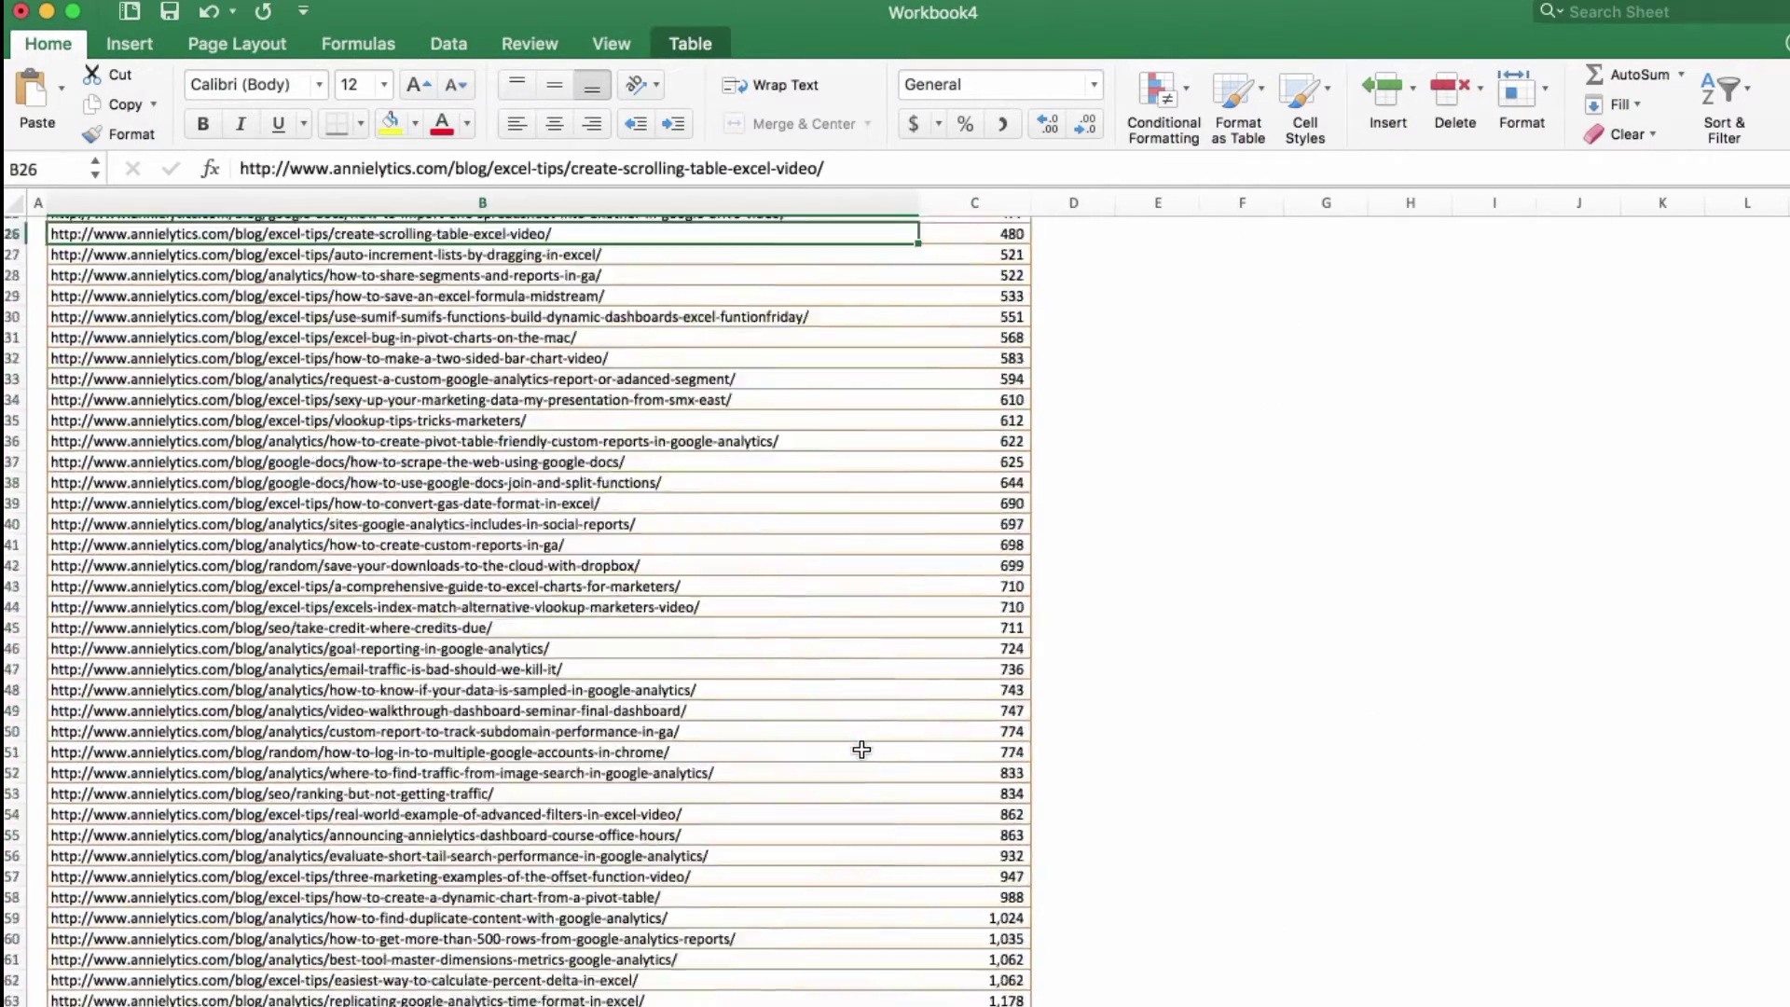
scroll(861, 750, down, 10)
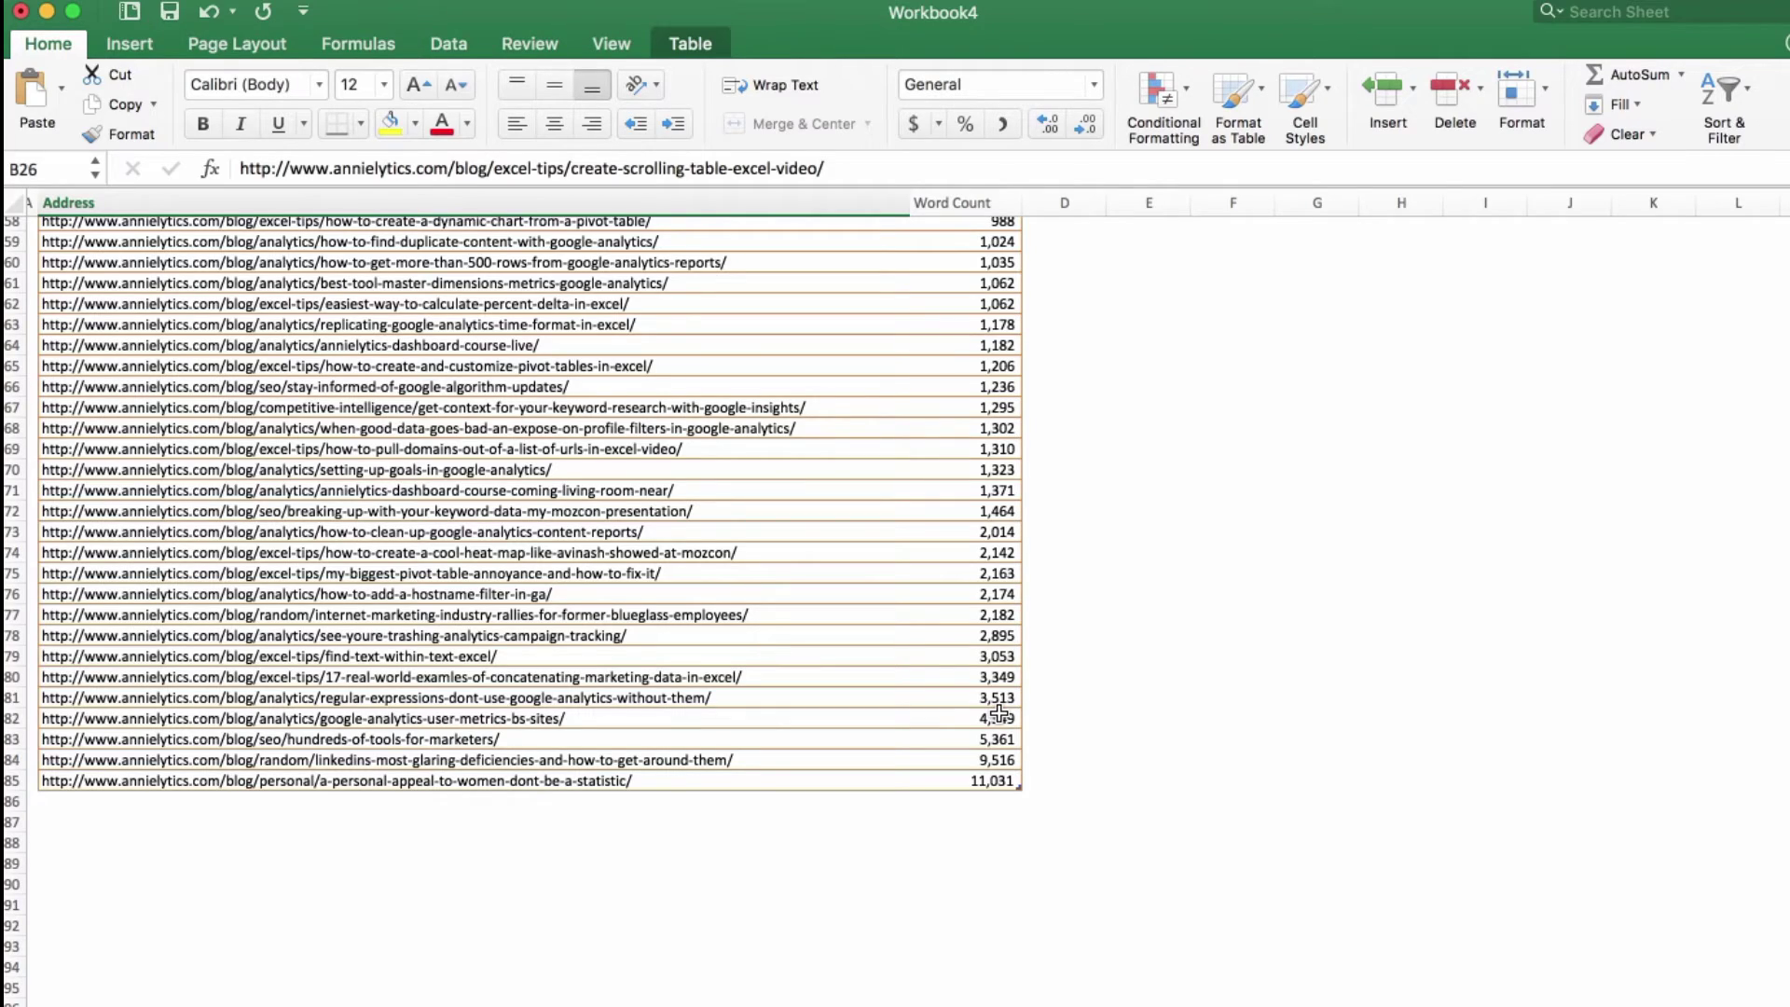
scroll(1000, 714, up, 15)
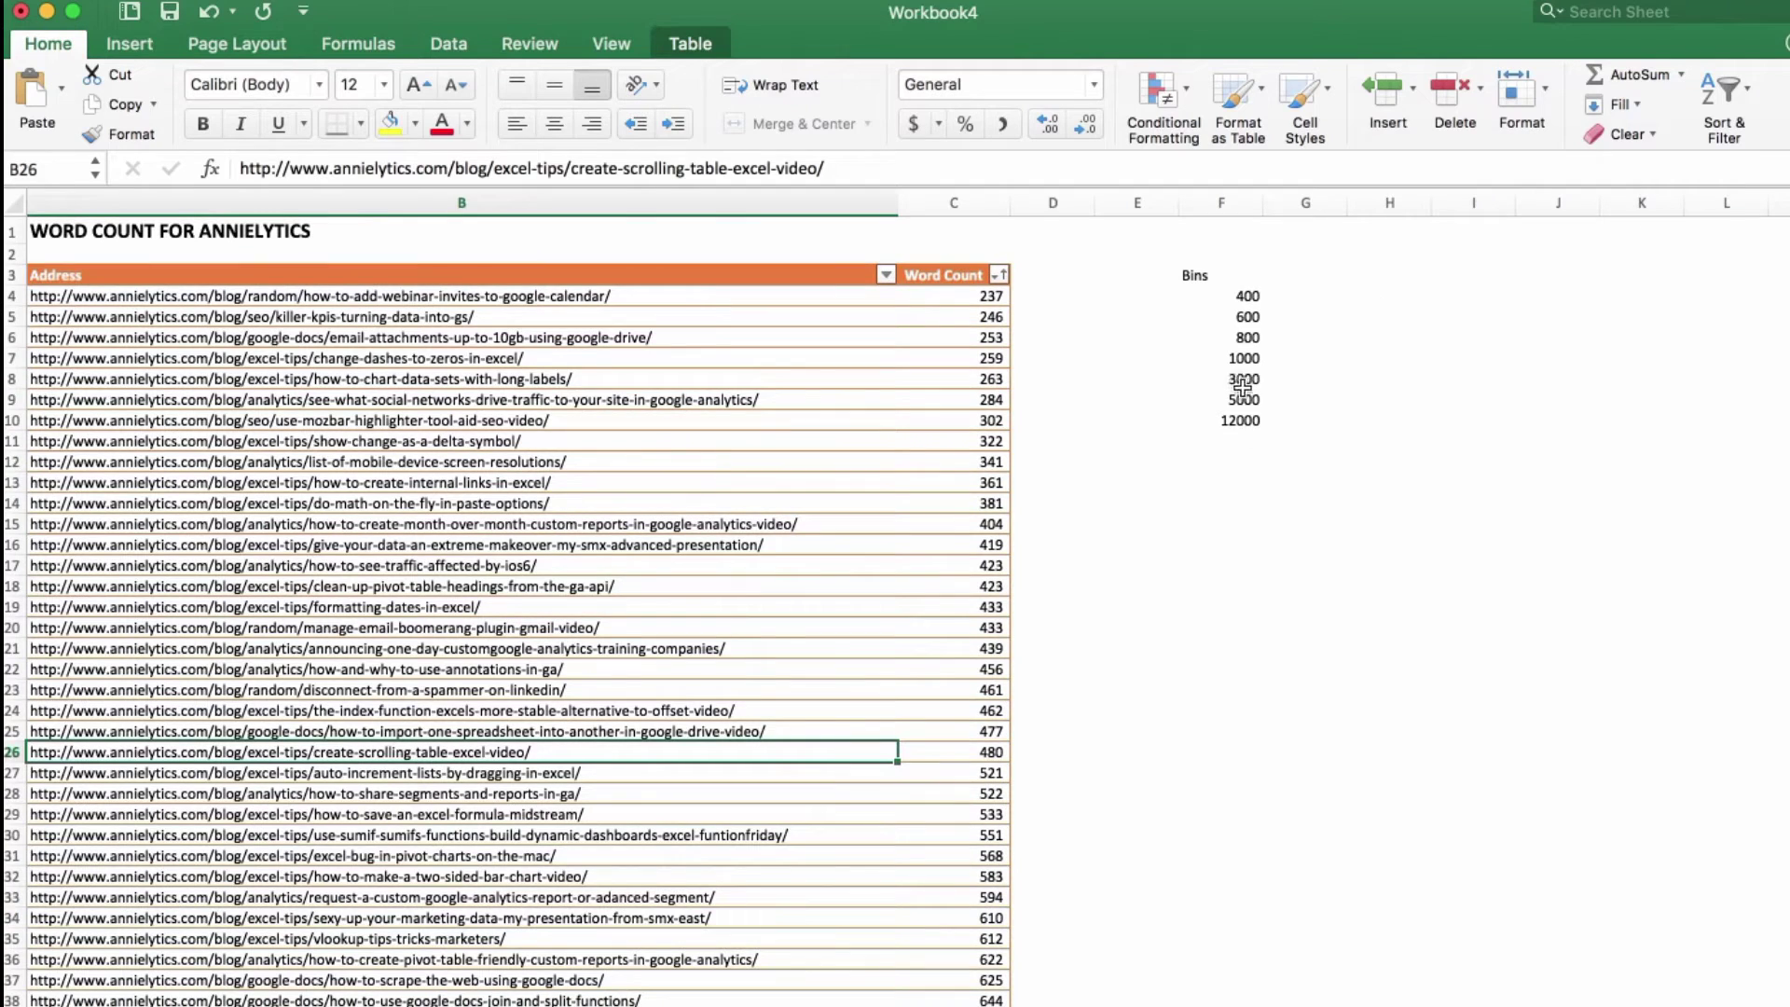
click(1302, 276)
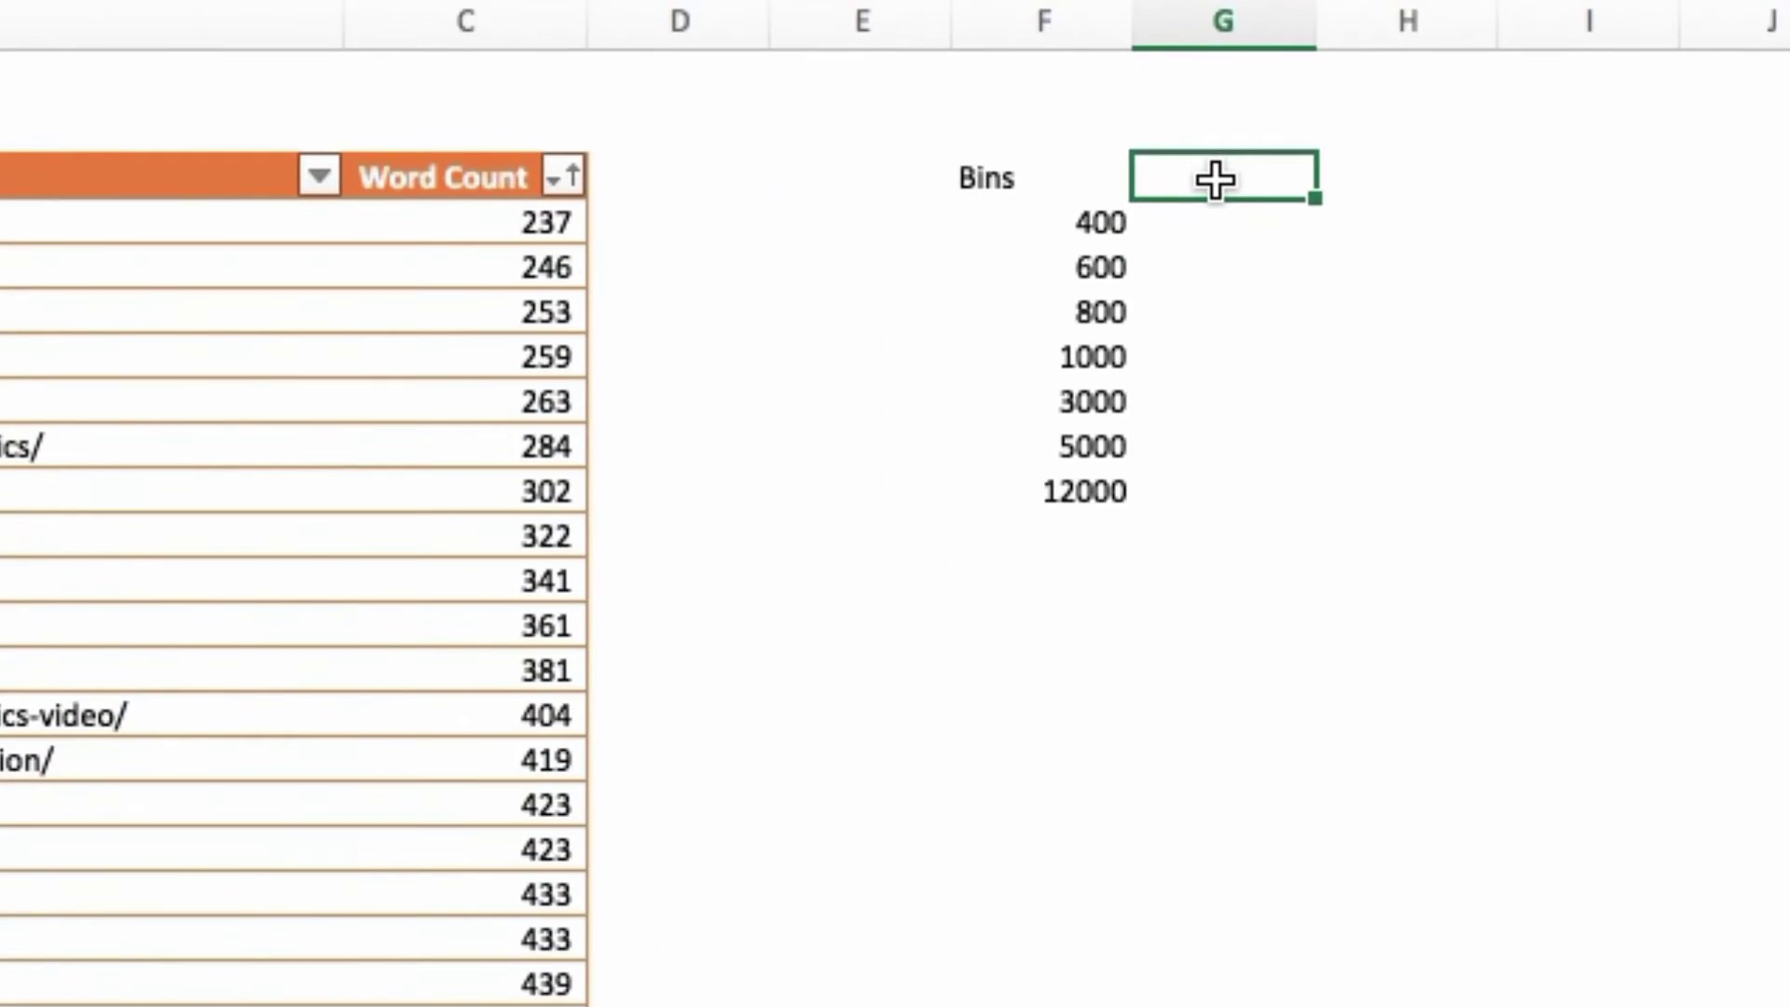
text(Frequency)
key(Return)
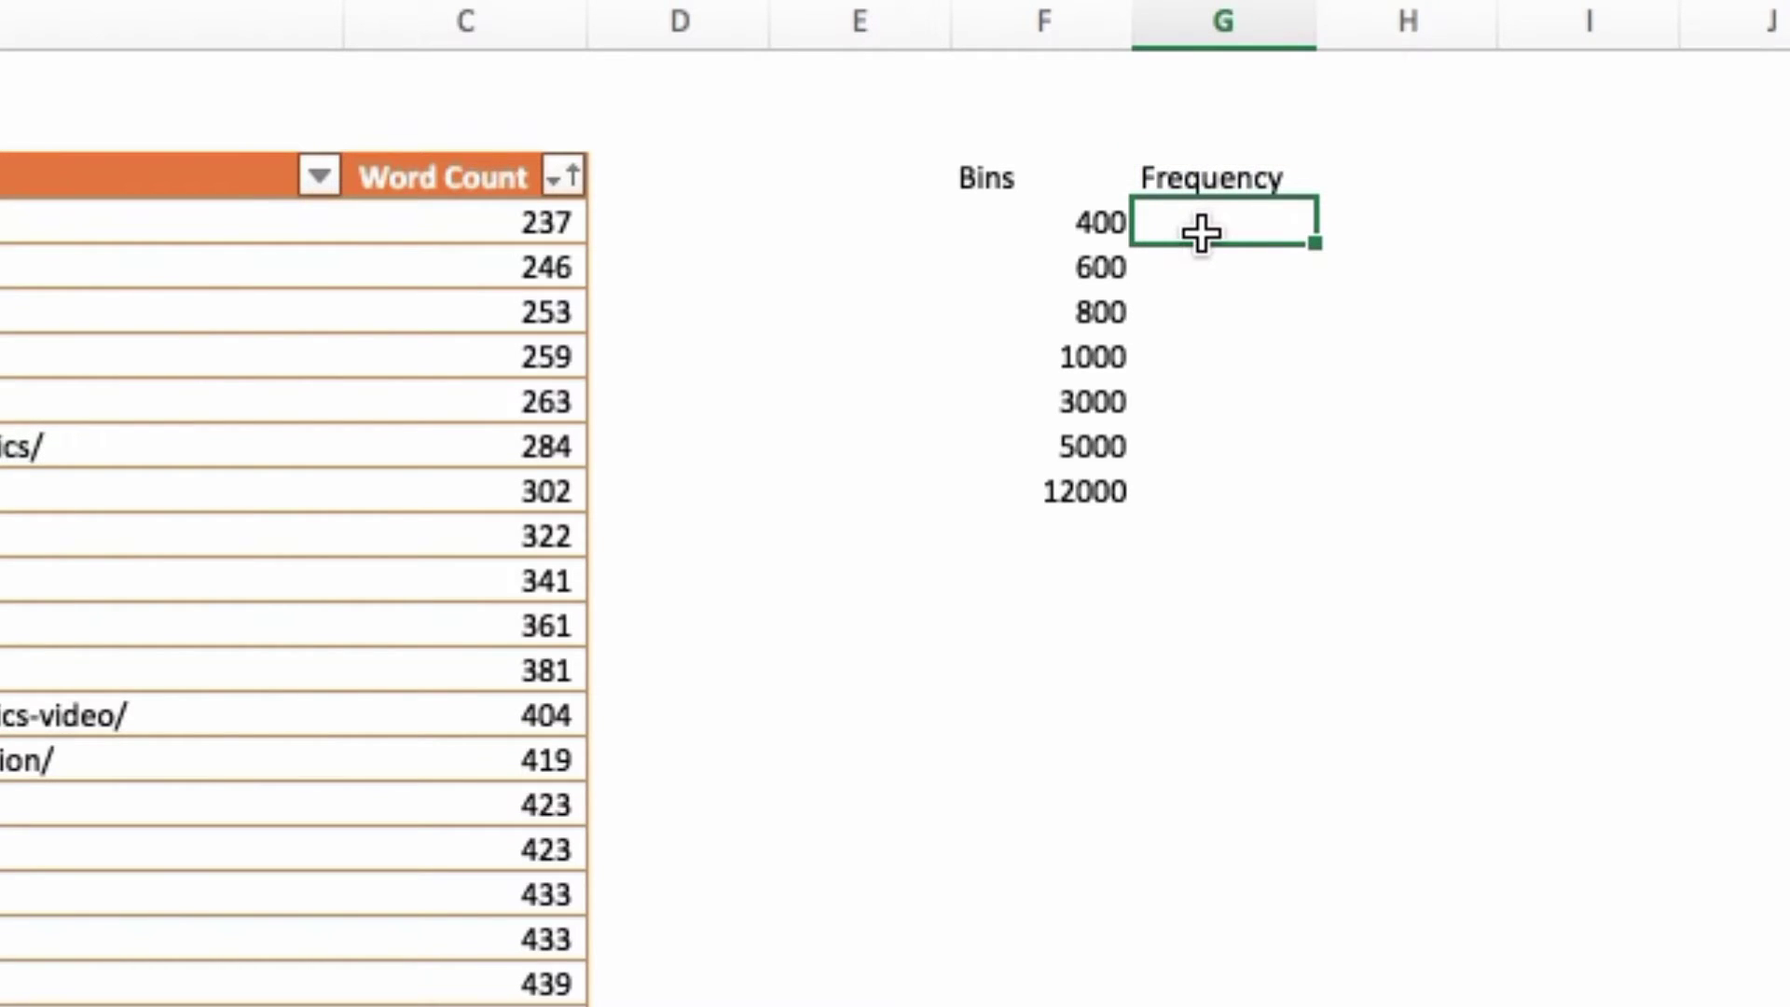
Fill cells G4 to G10 with the array formula =FREQUENCY(C4:C85,F4:F10).
key(Up)
drag(1181, 213, 1196, 483)
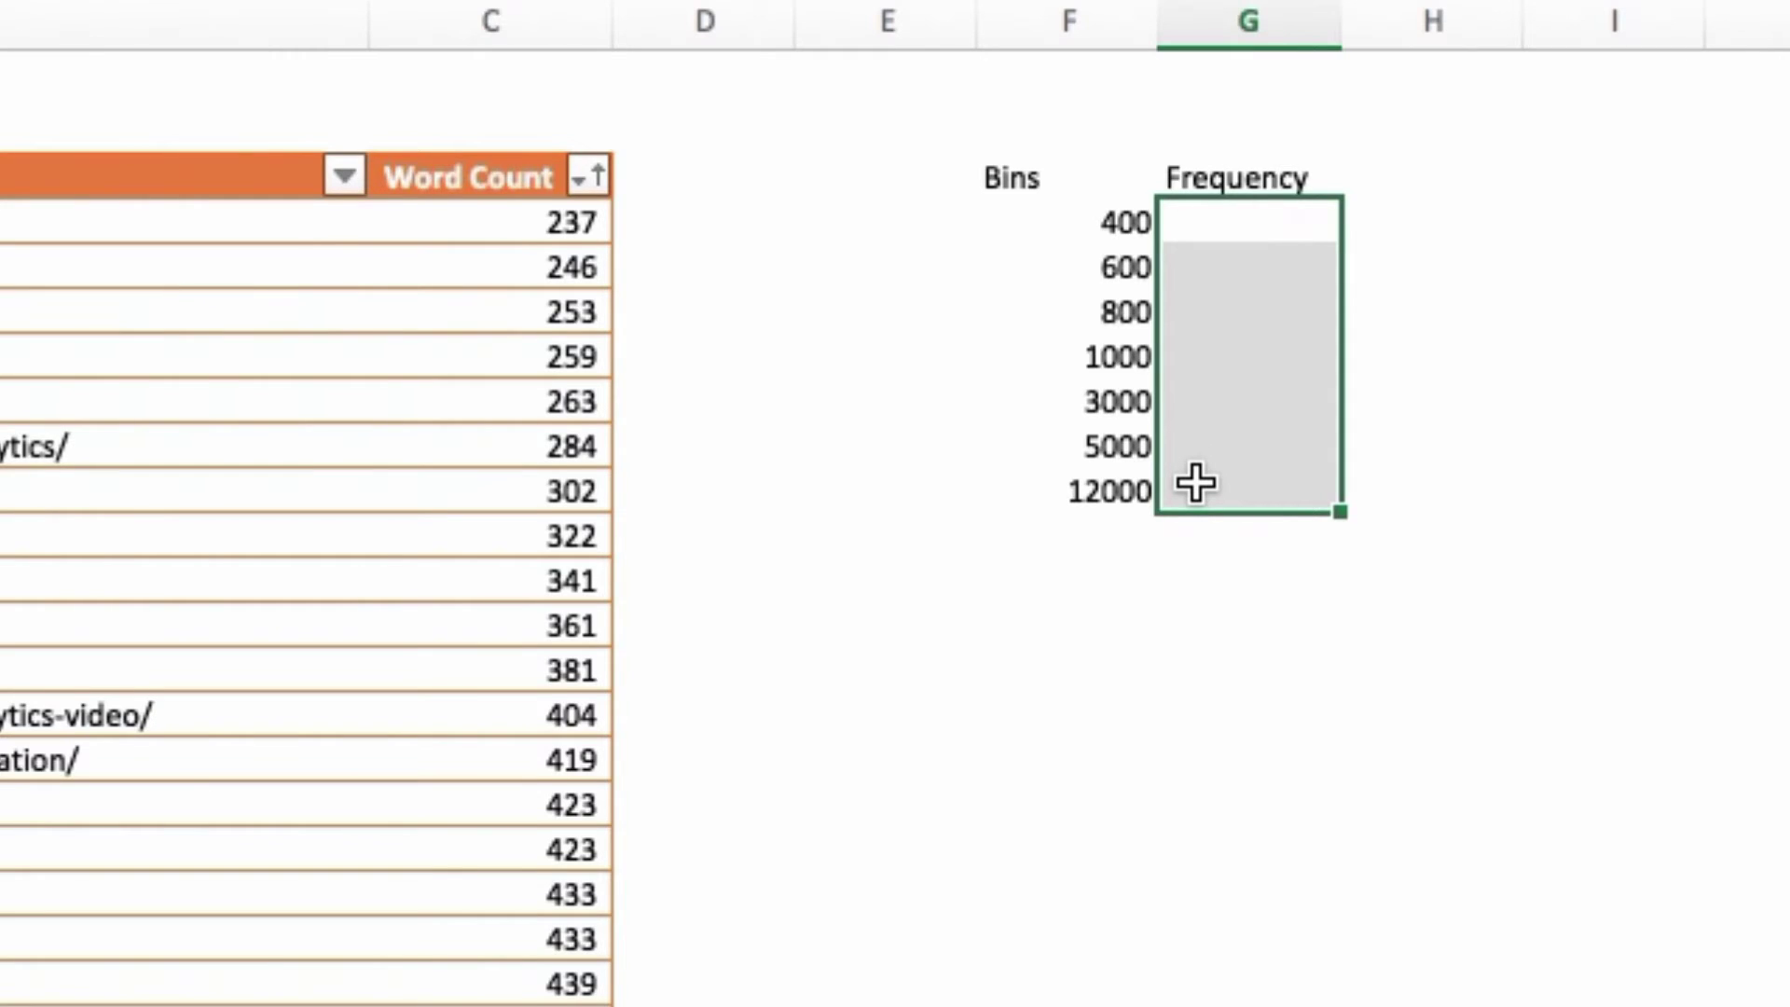
text(=fre)
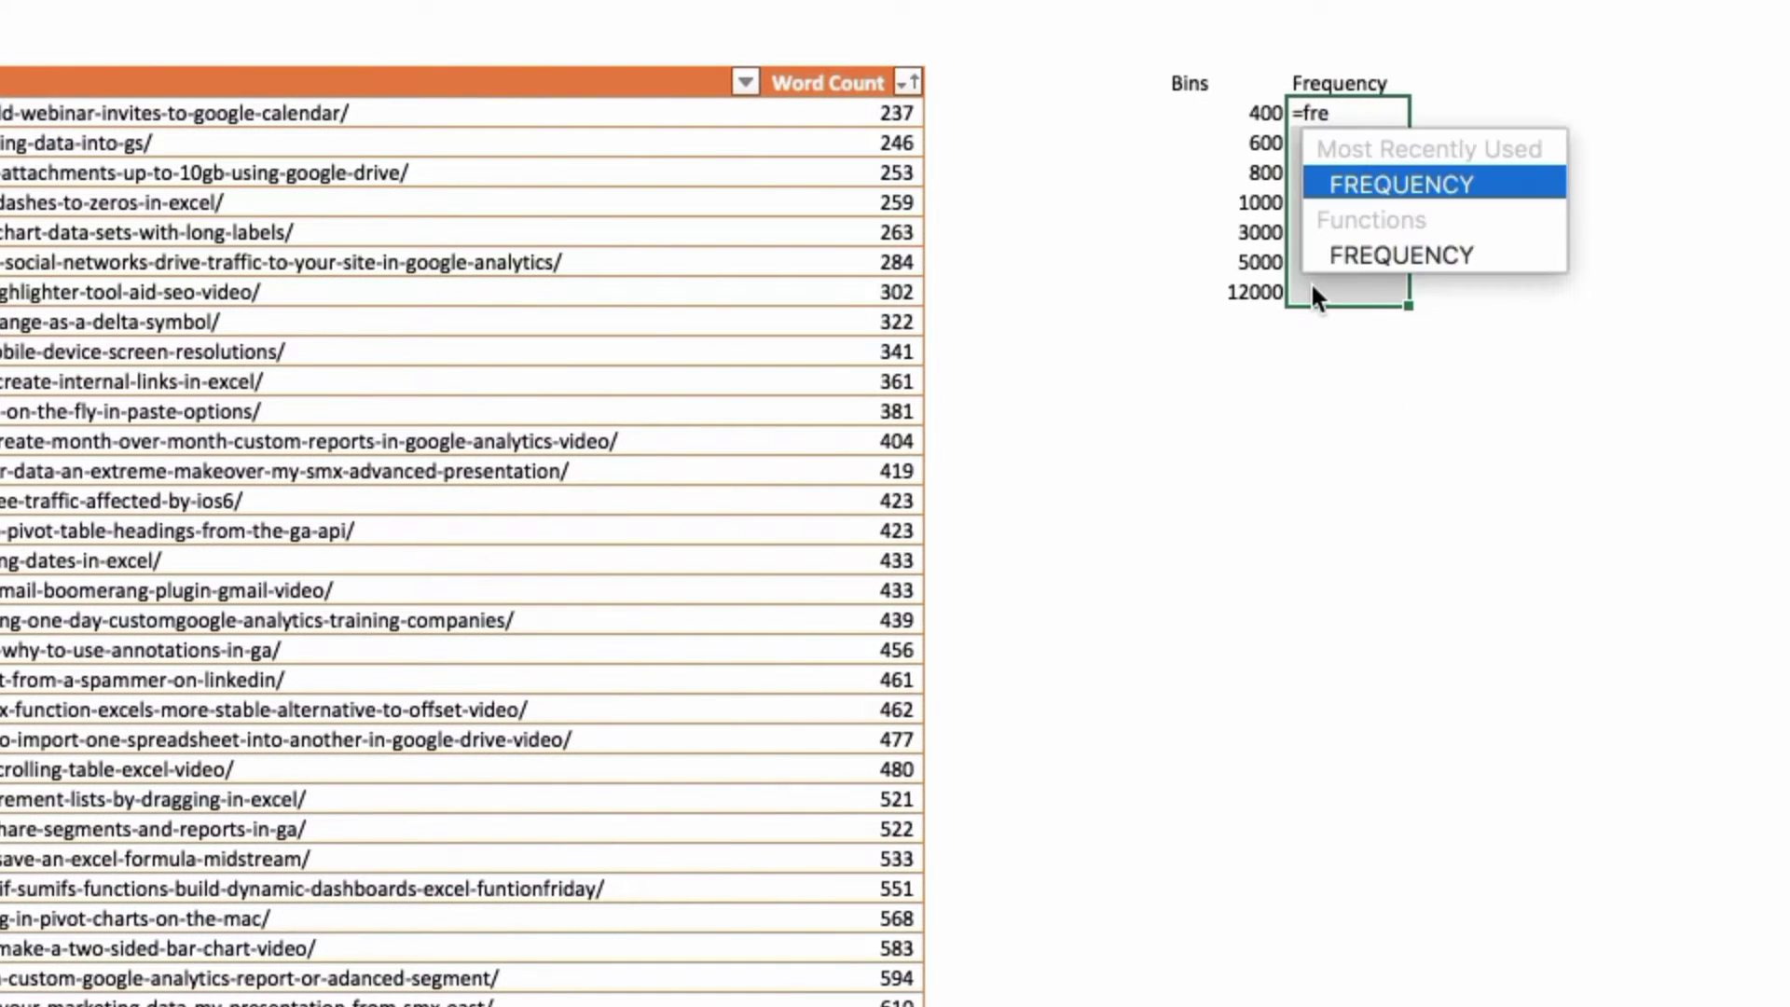
key(Tab)
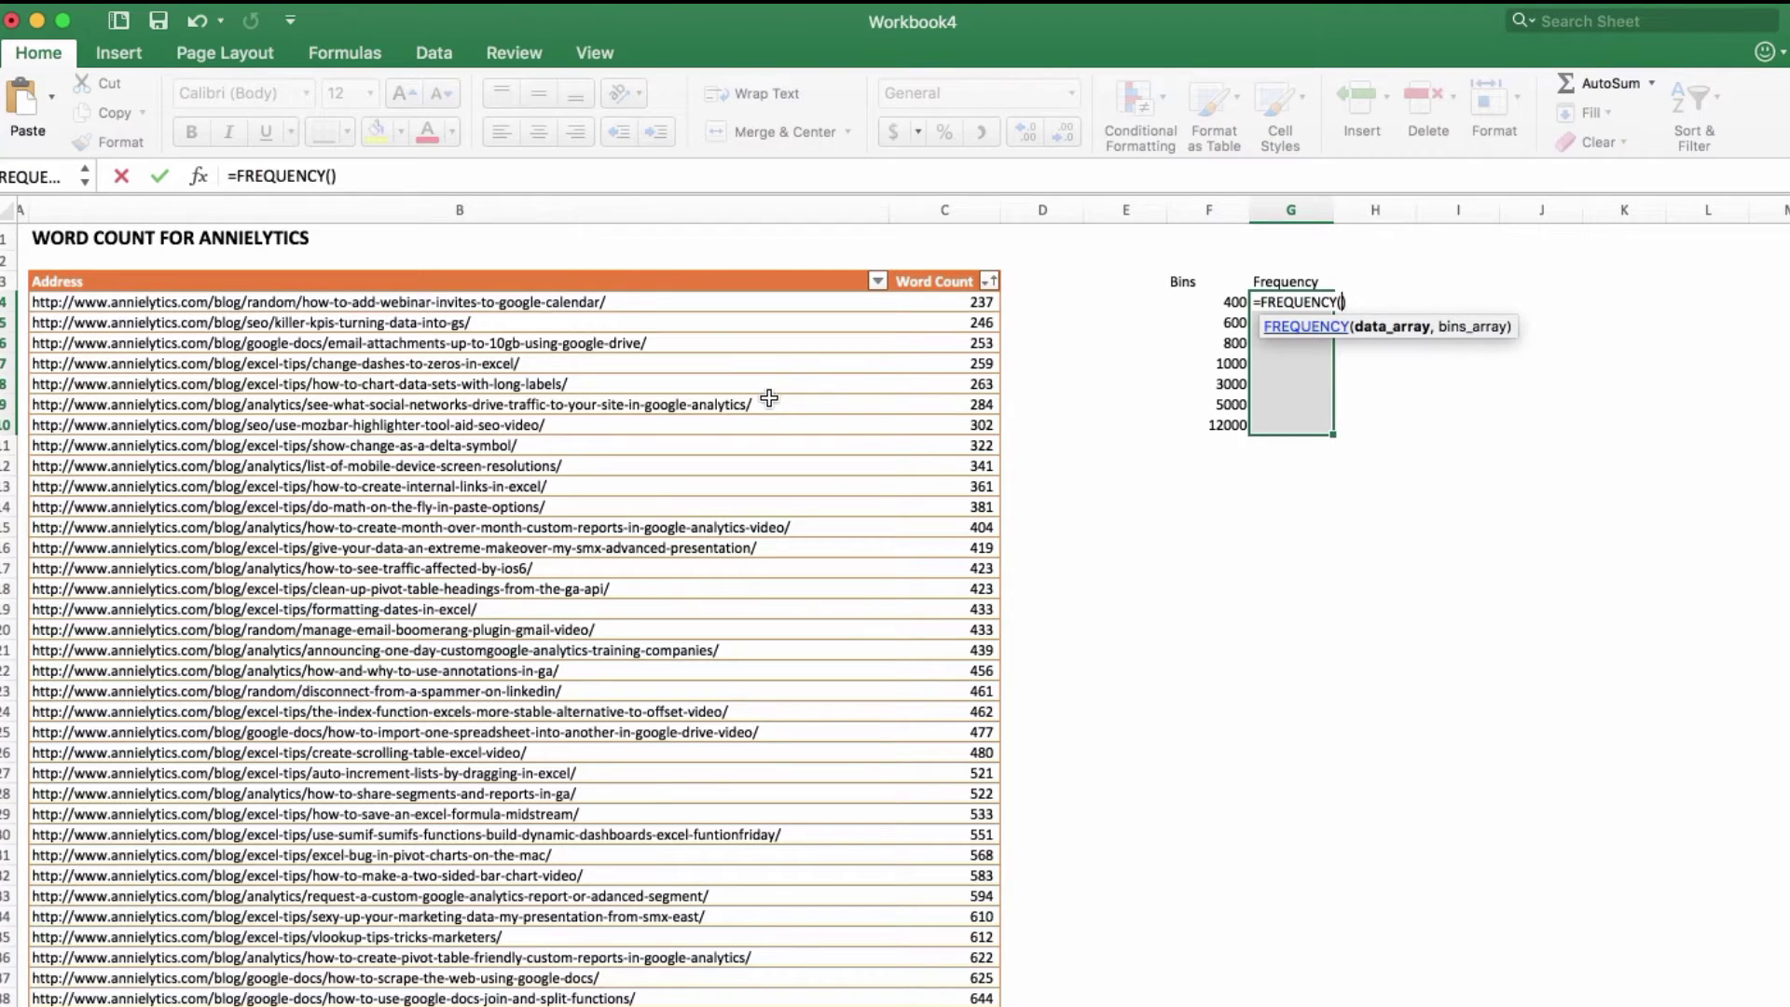
click(951, 300)
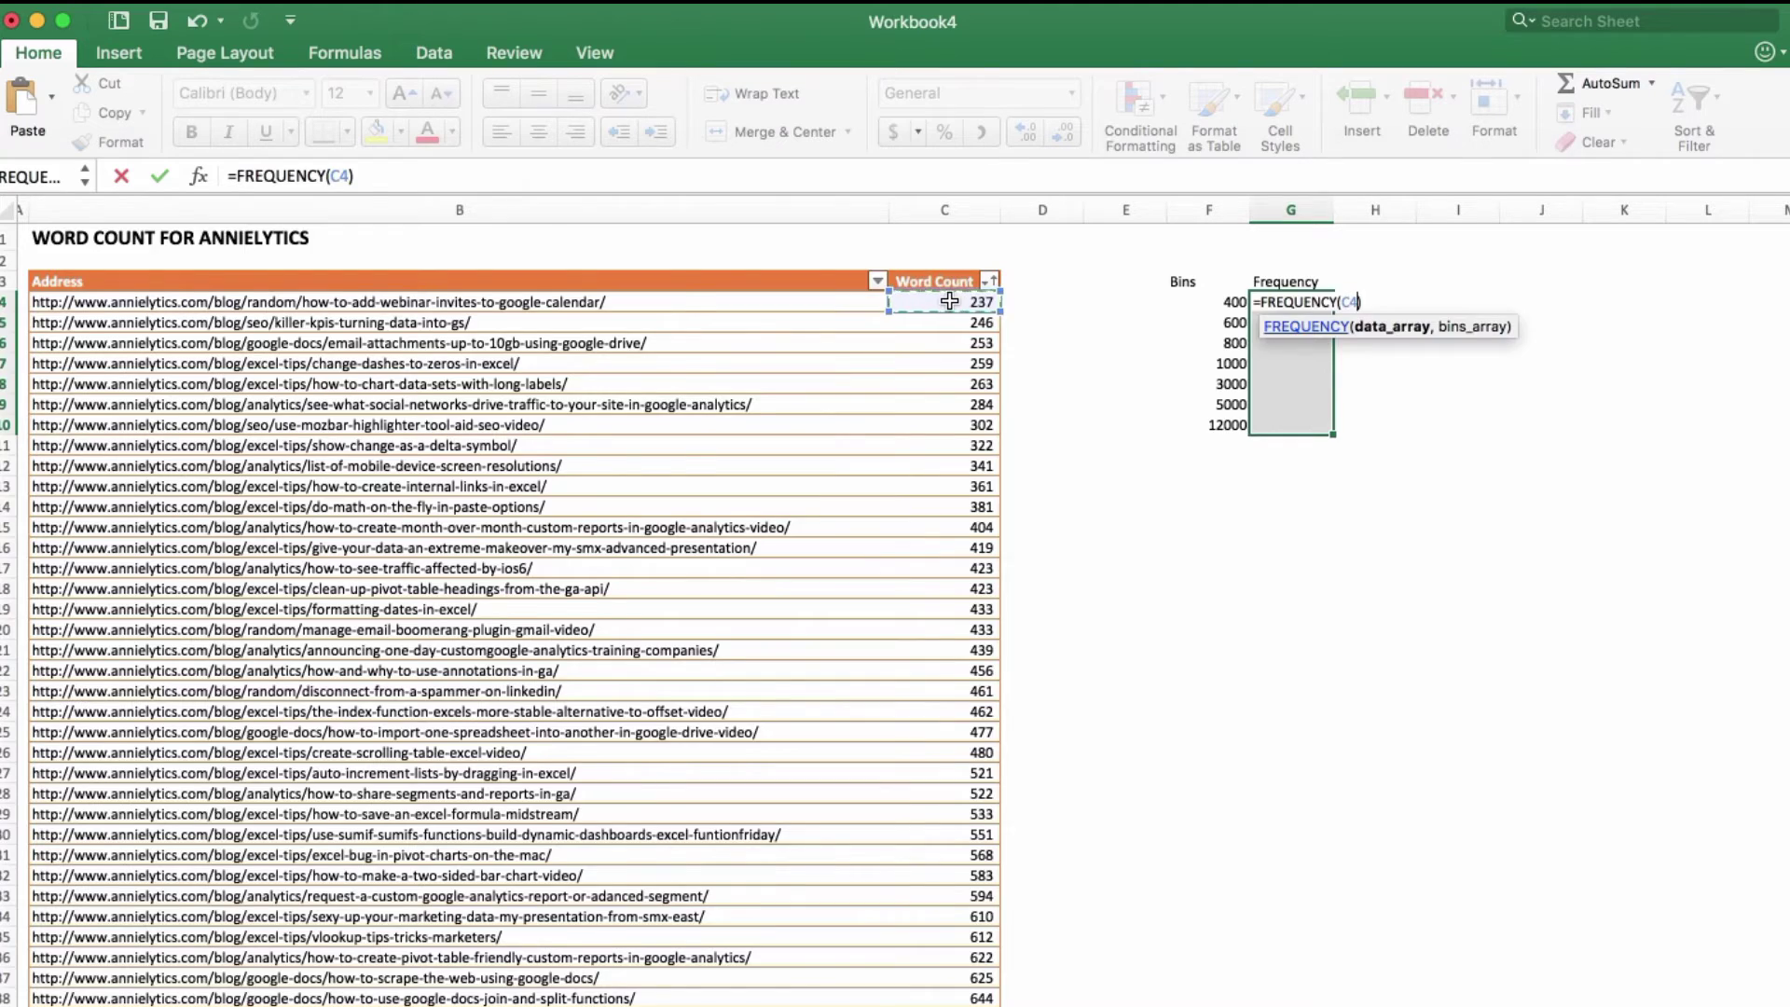
key(ctrl+shift+Down)
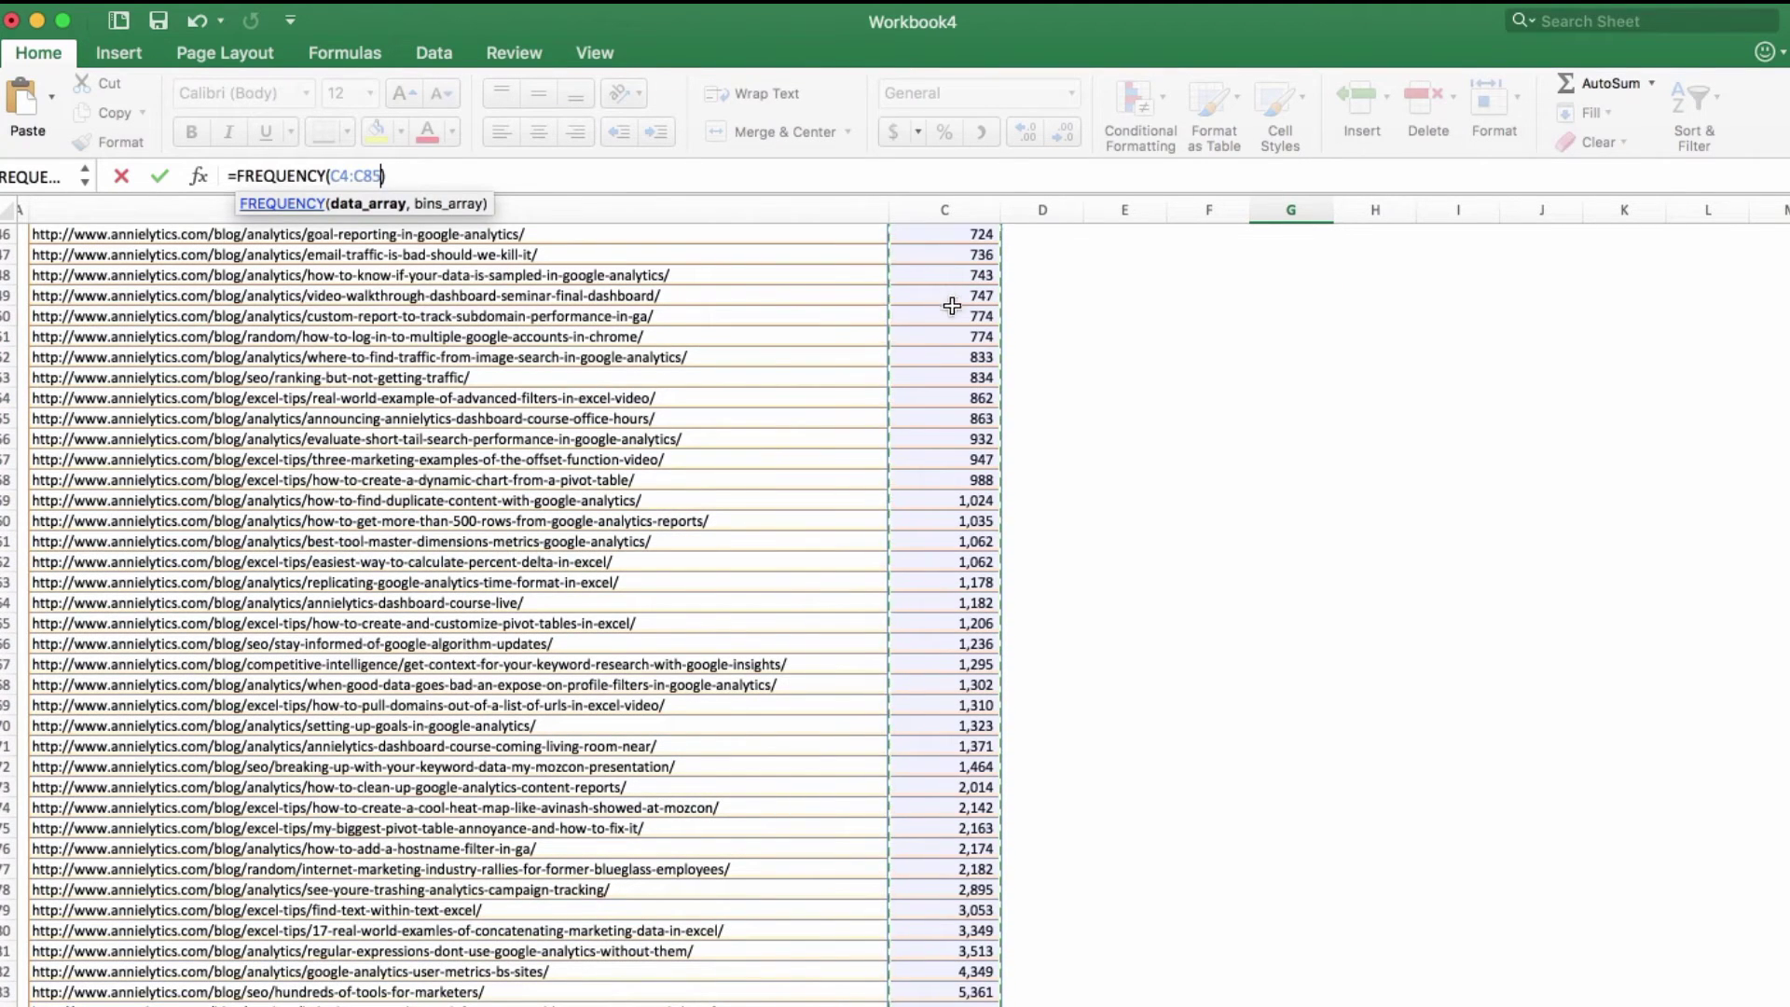
text(,)
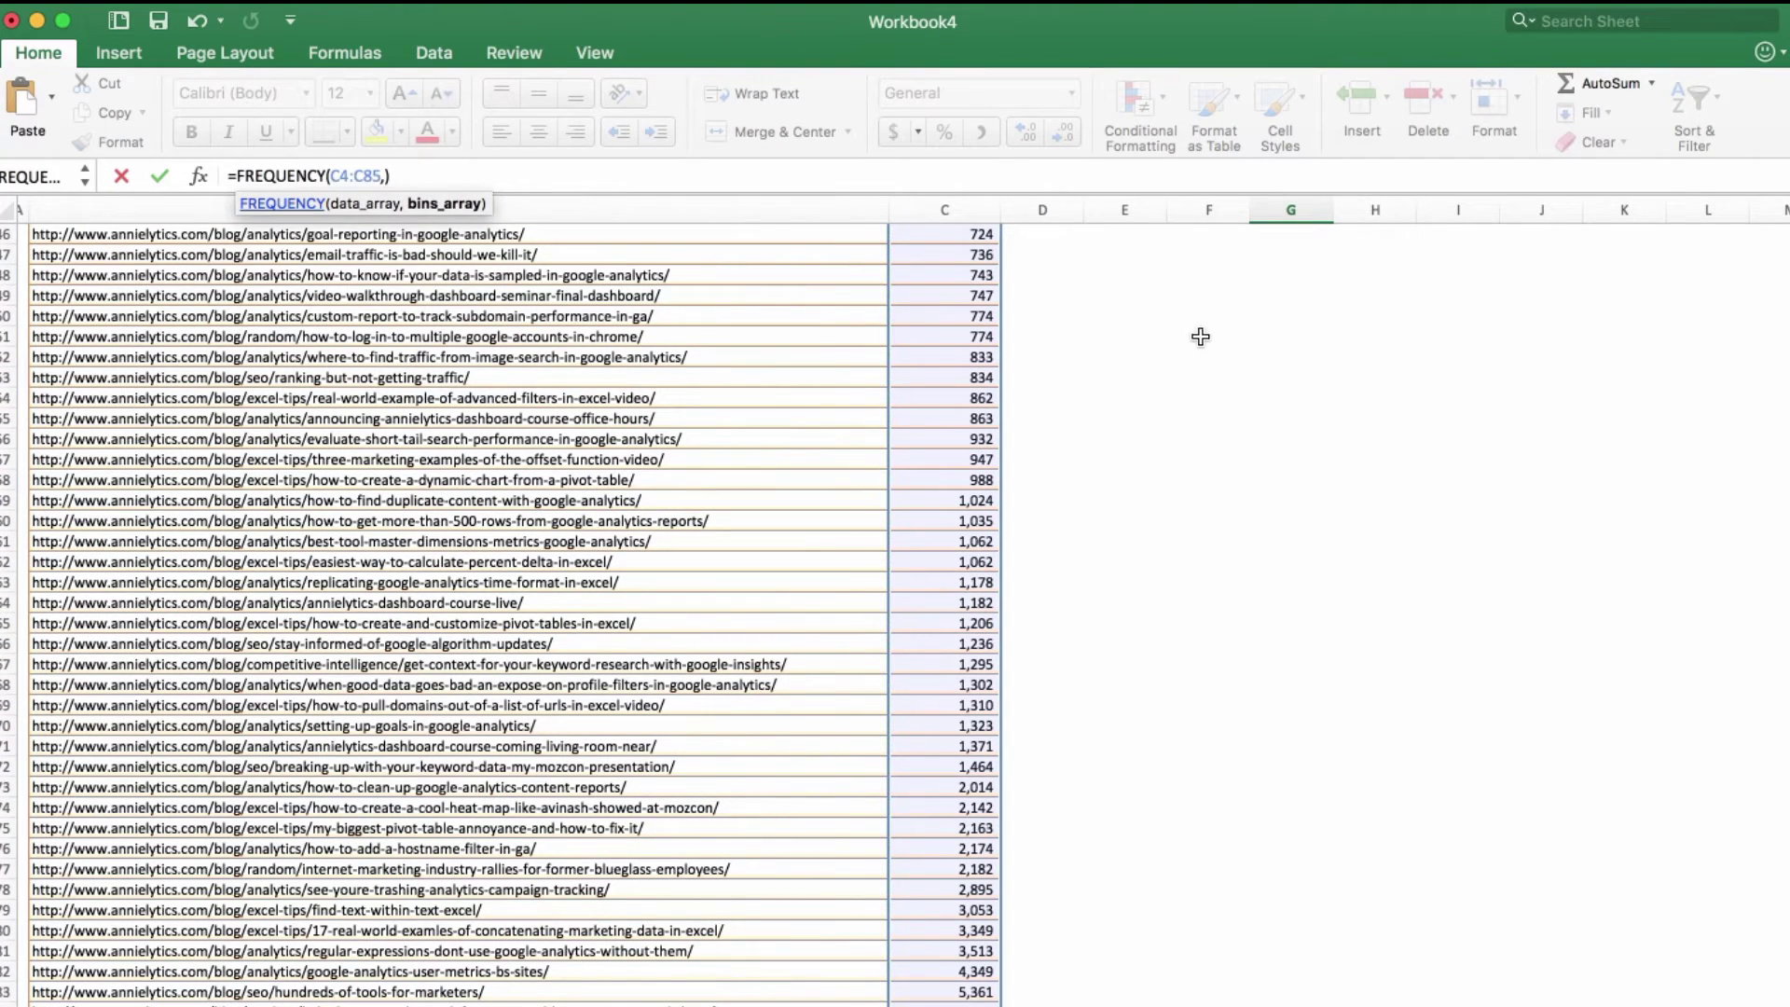
scroll(1360, 366, up, 15)
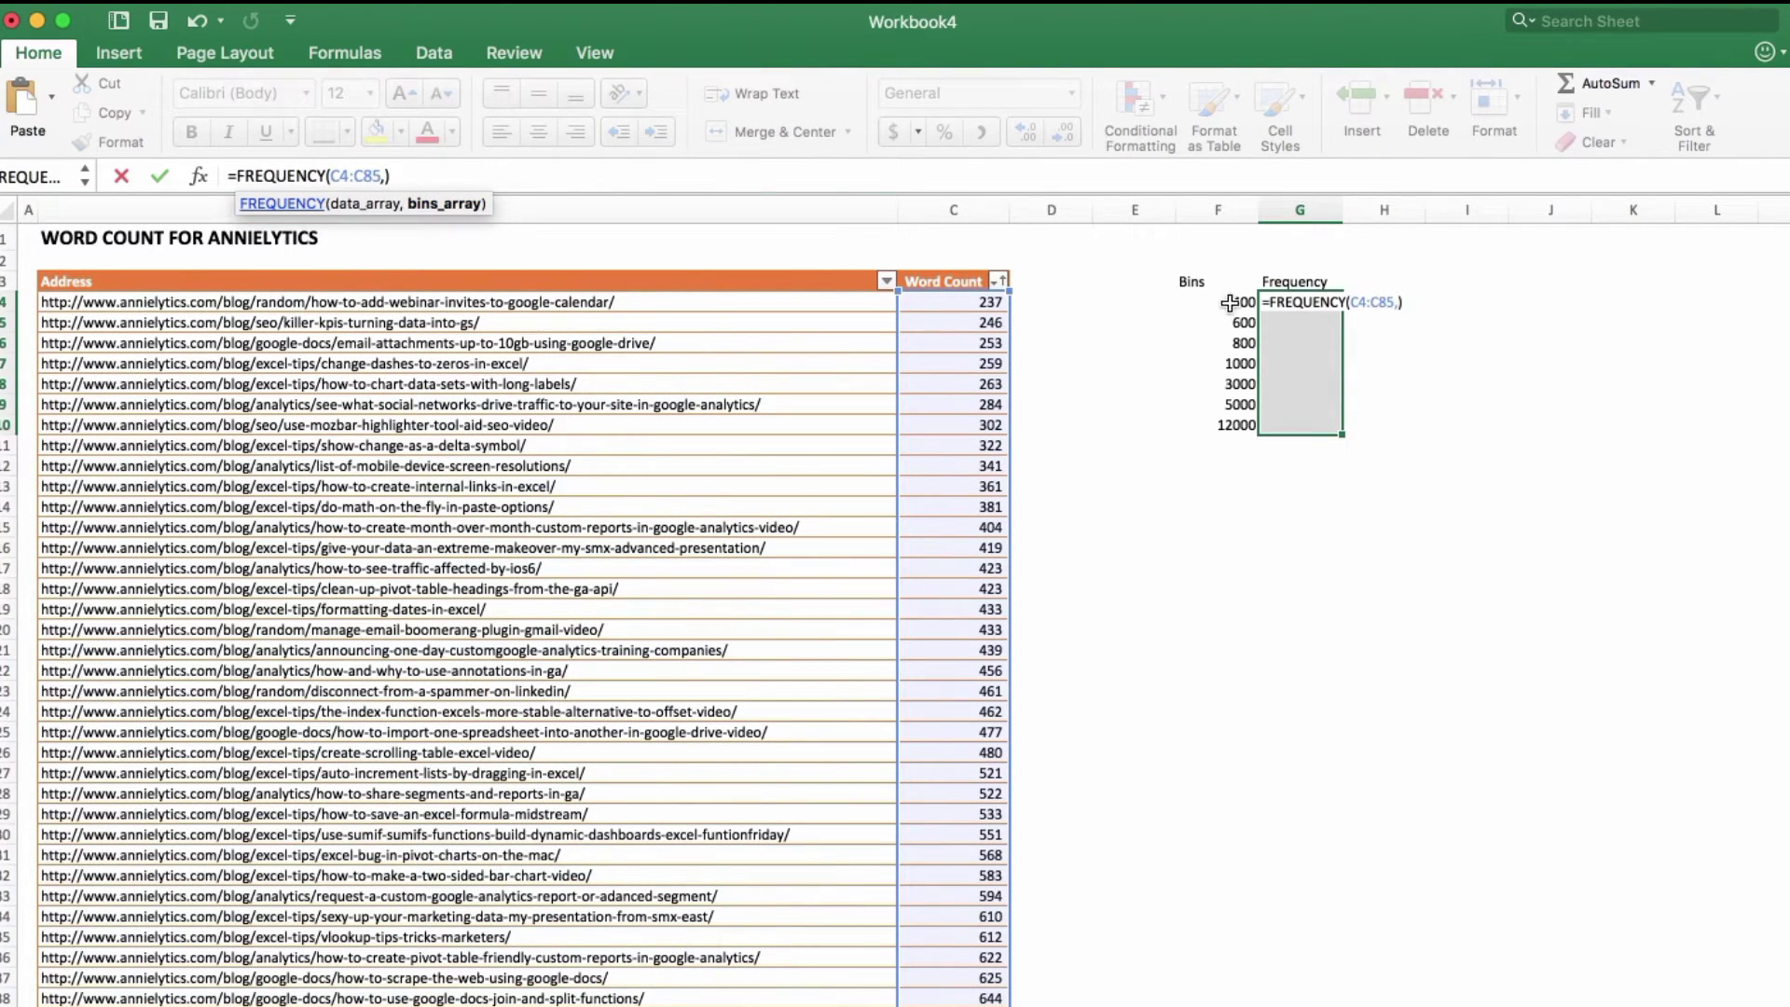
drag(1229, 302, 1212, 427)
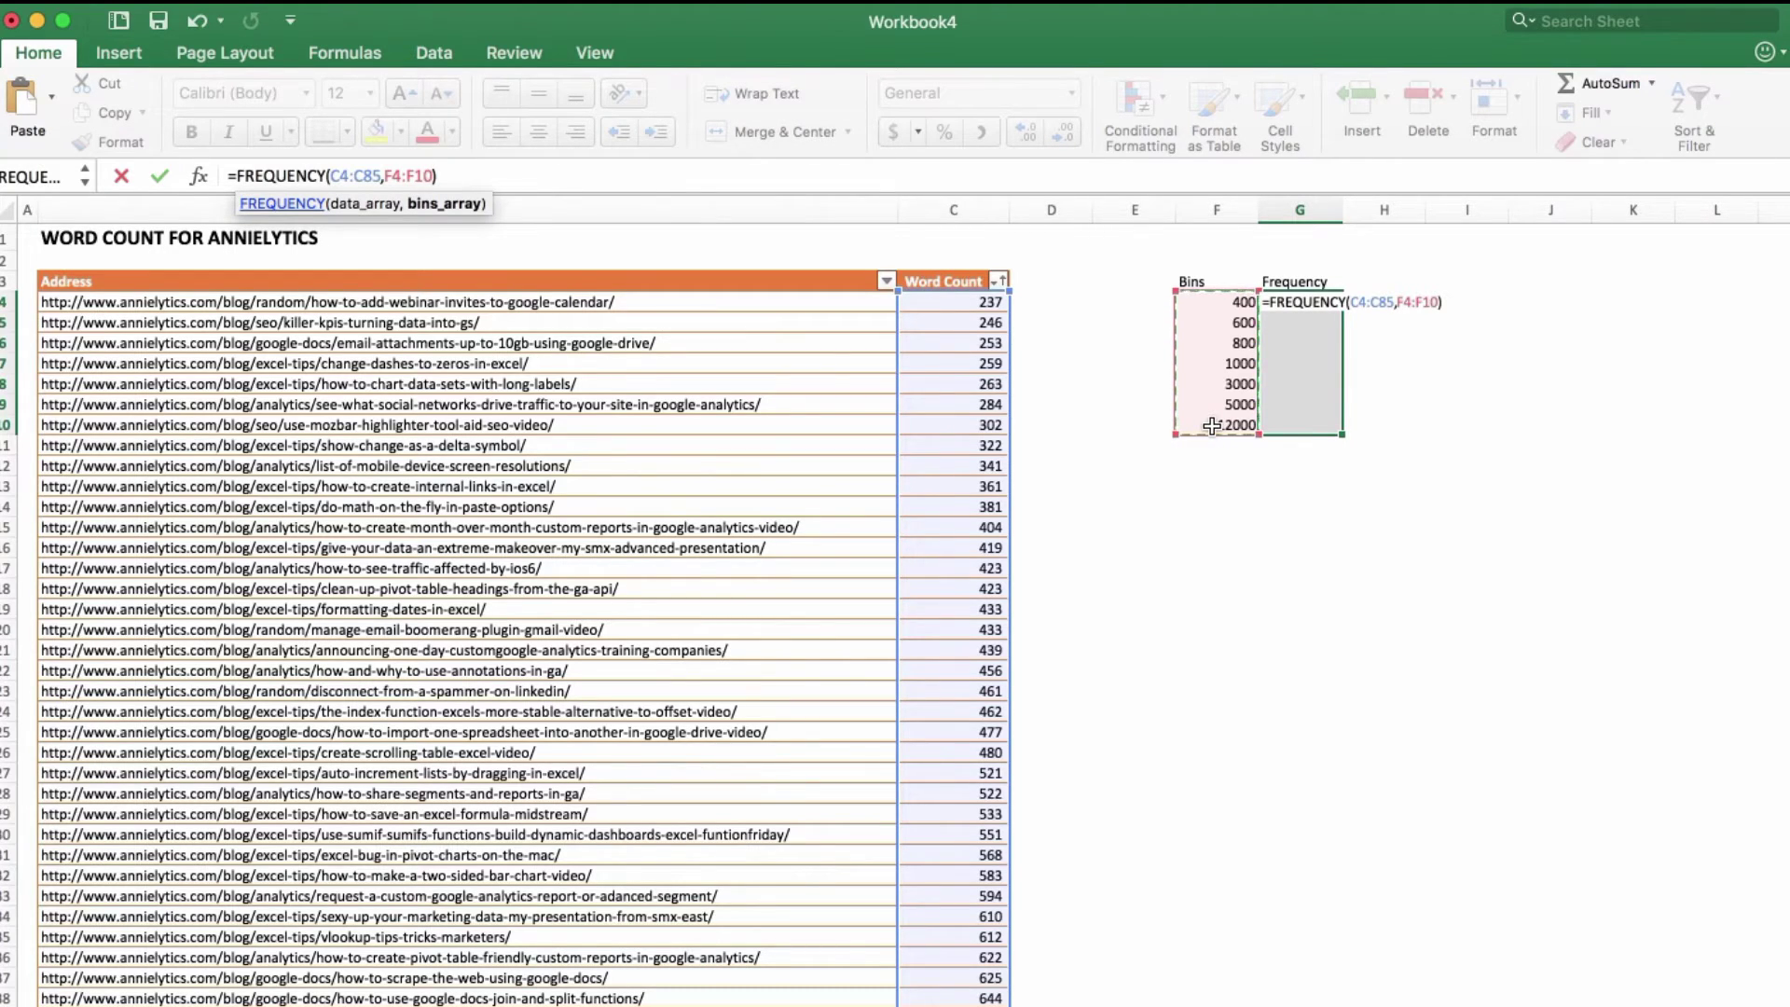
key(ctrl+shift+Return)
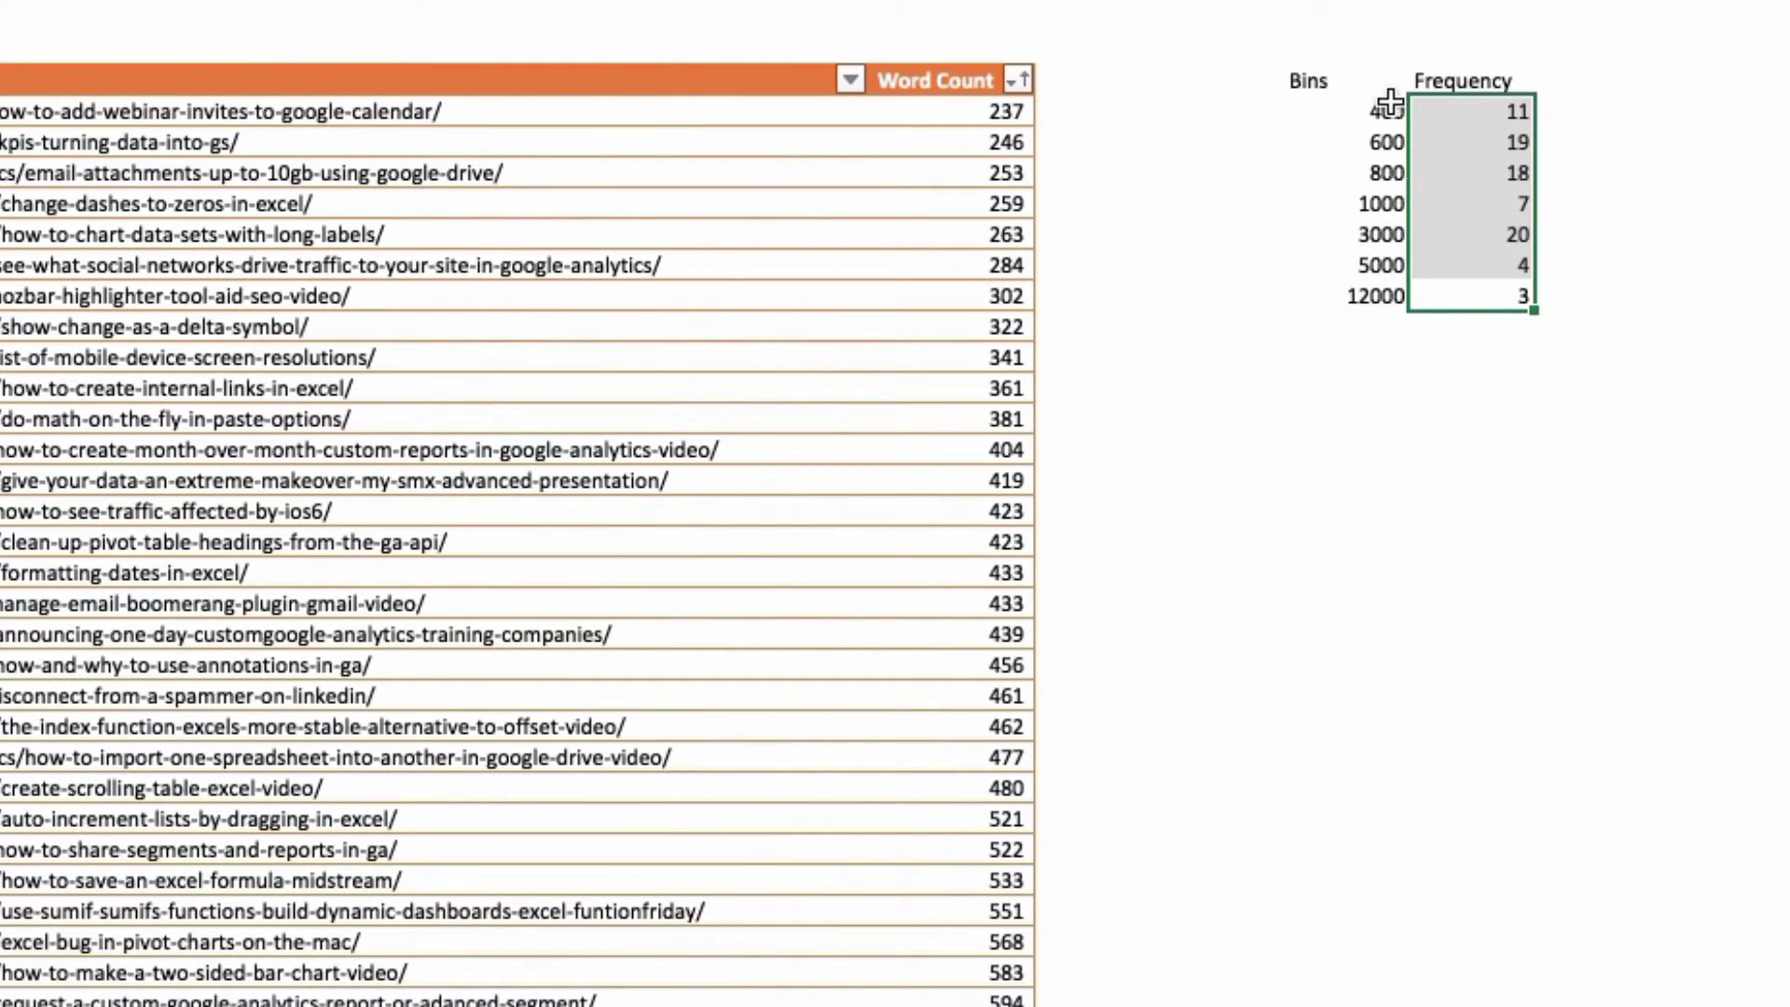
Add the heading Labels in cell E3, in front of the Bins column.
click(1348, 111)
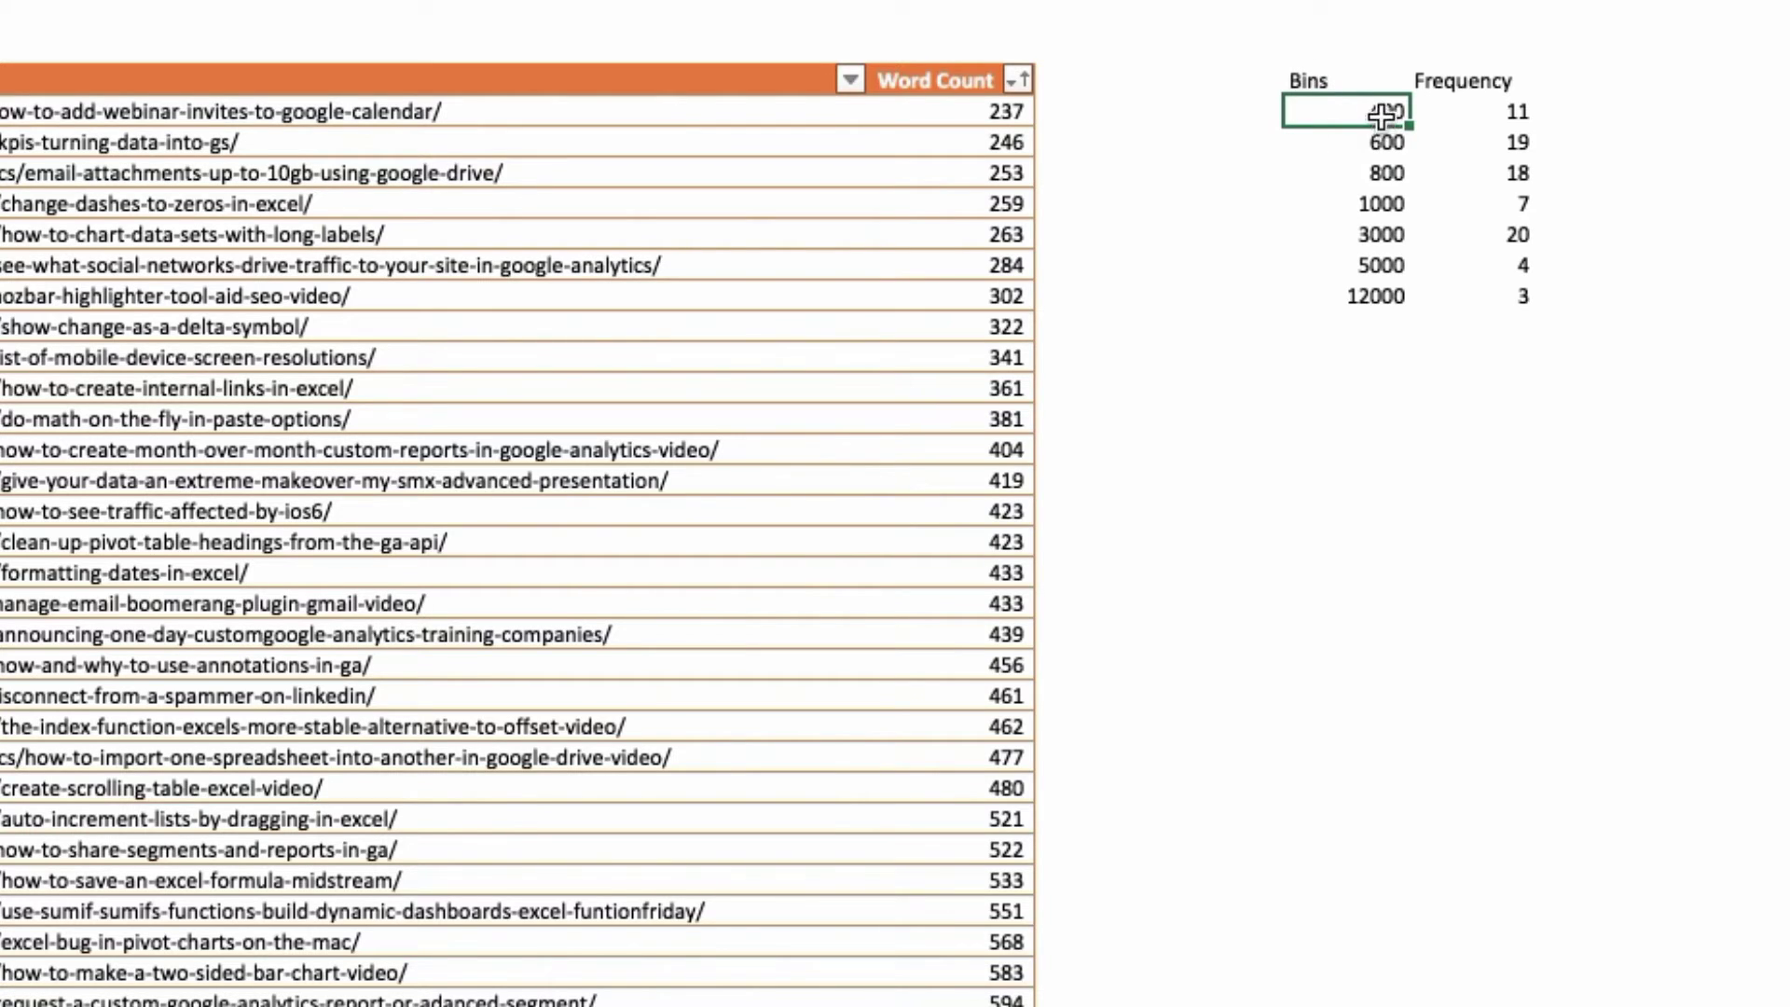
click(1203, 89)
text(Labels)
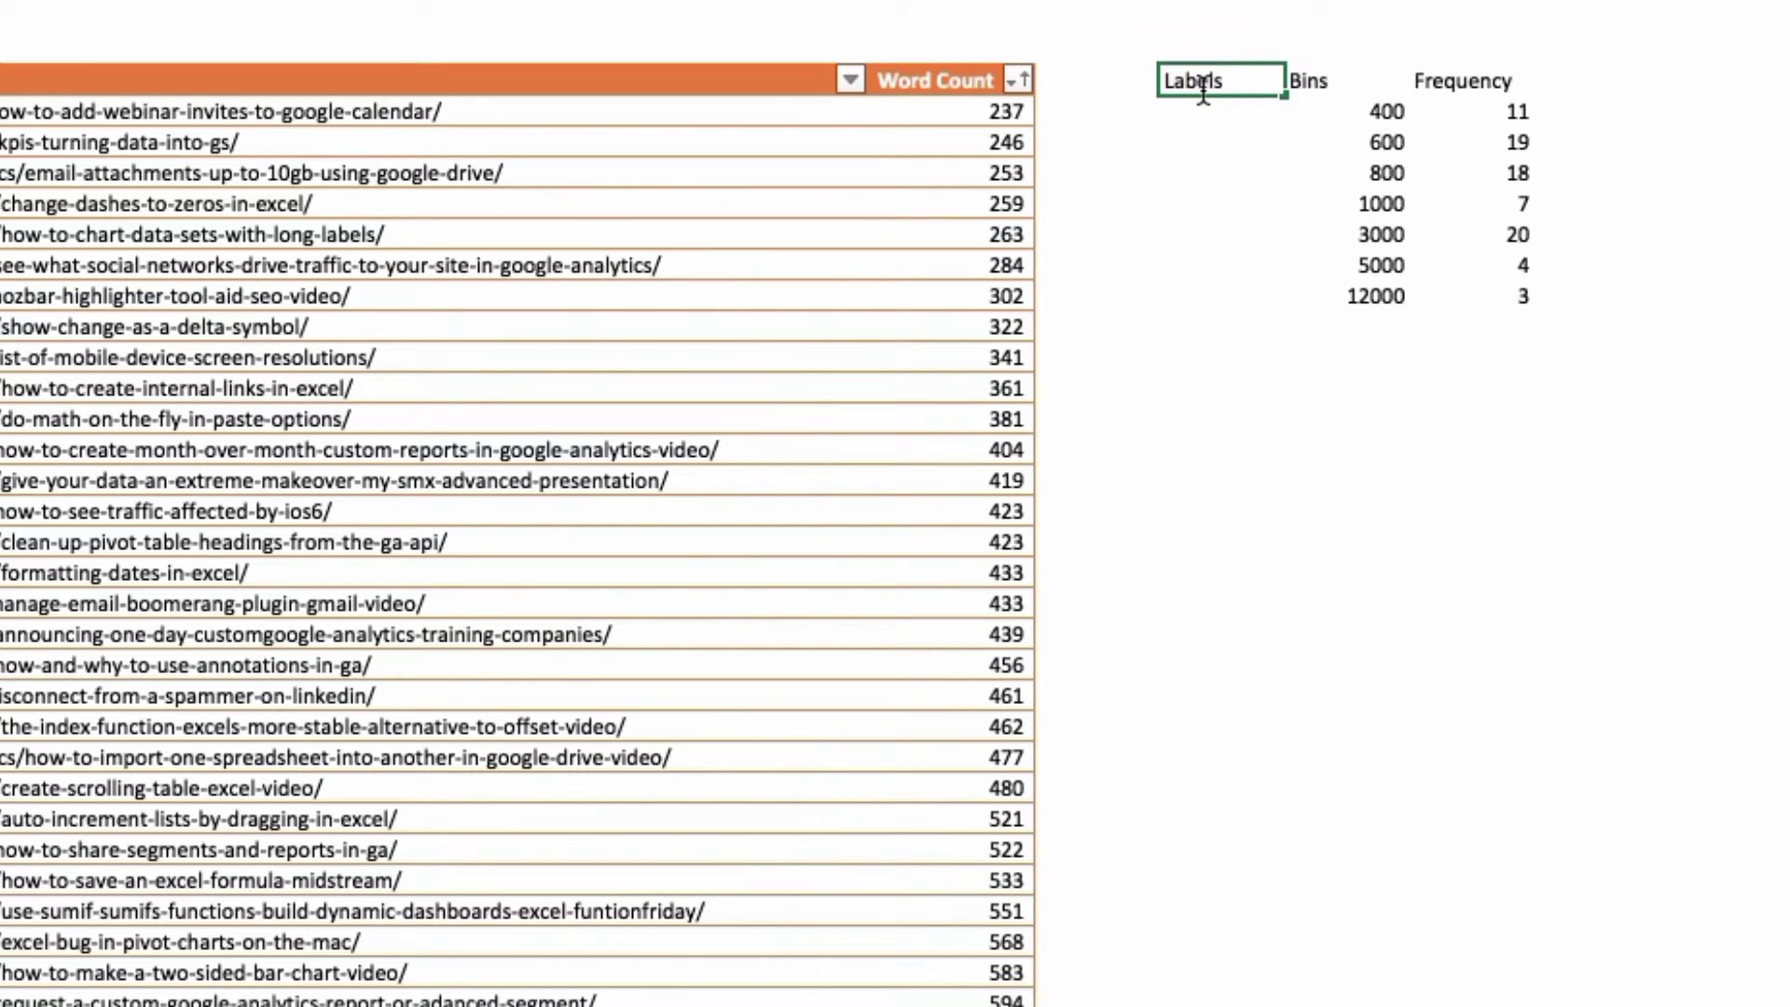
key(Return)
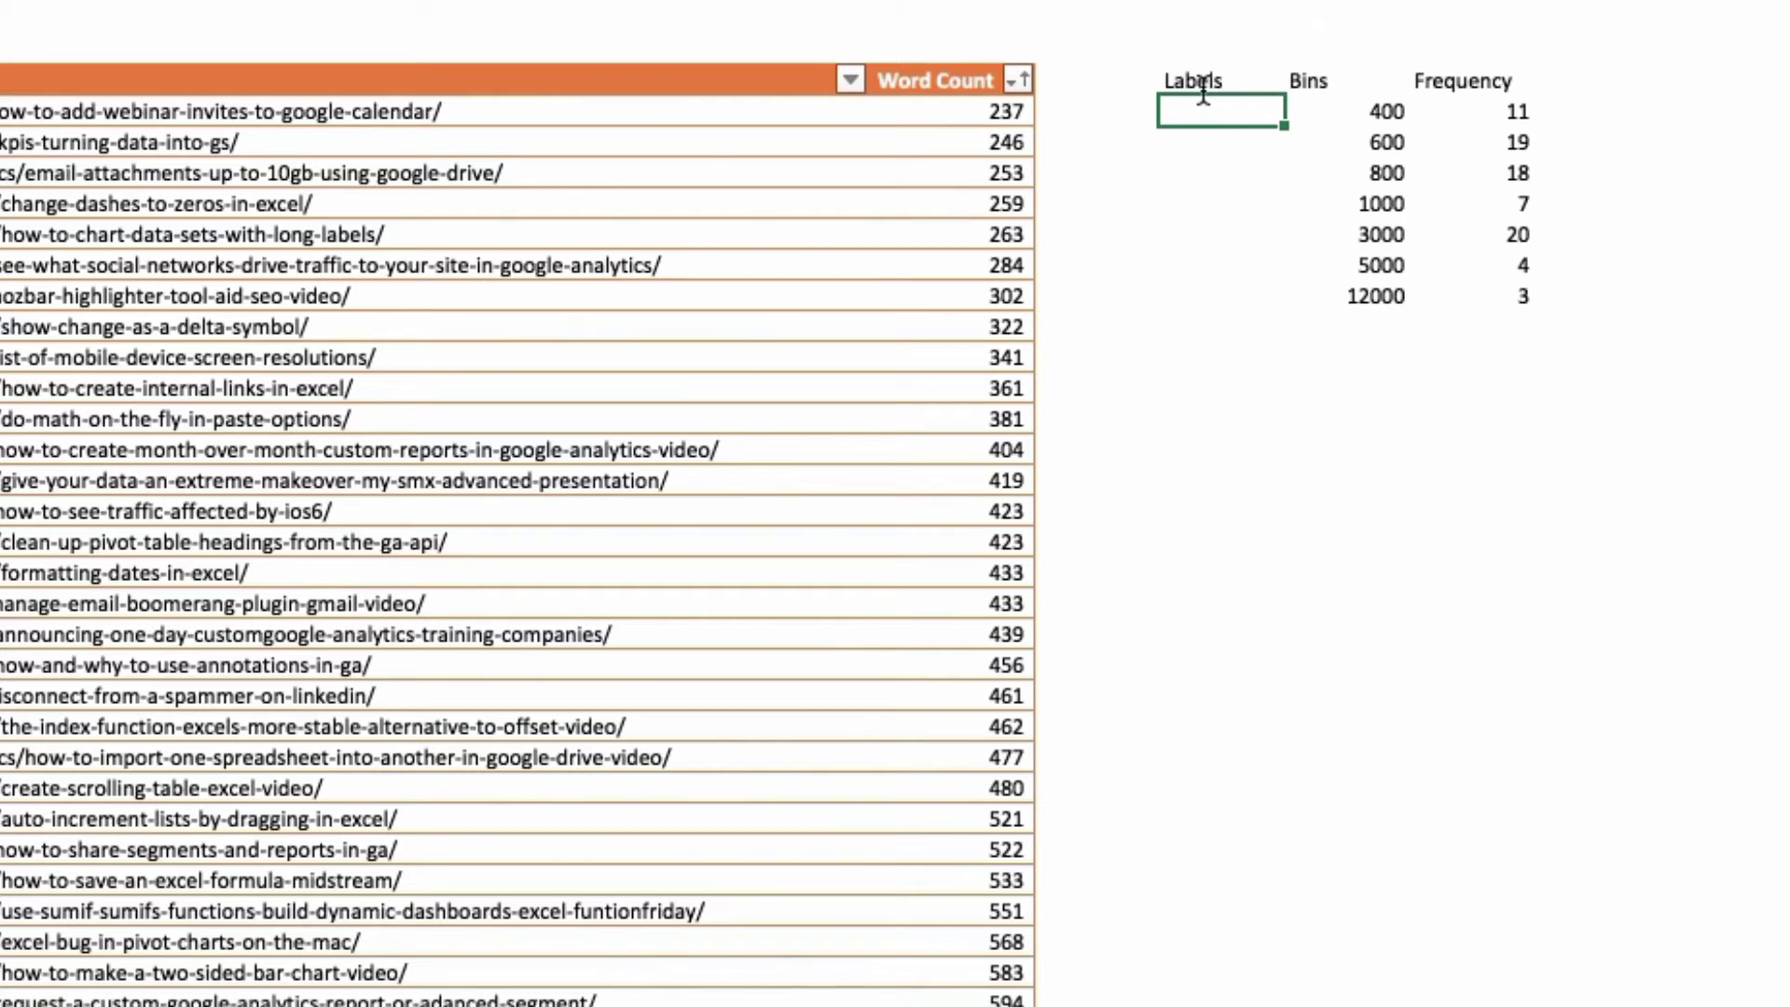
Enter the range labels 0-400, 401-600 and 601-800 beside the first three bins in column E.
text(0-400)
key(Return)
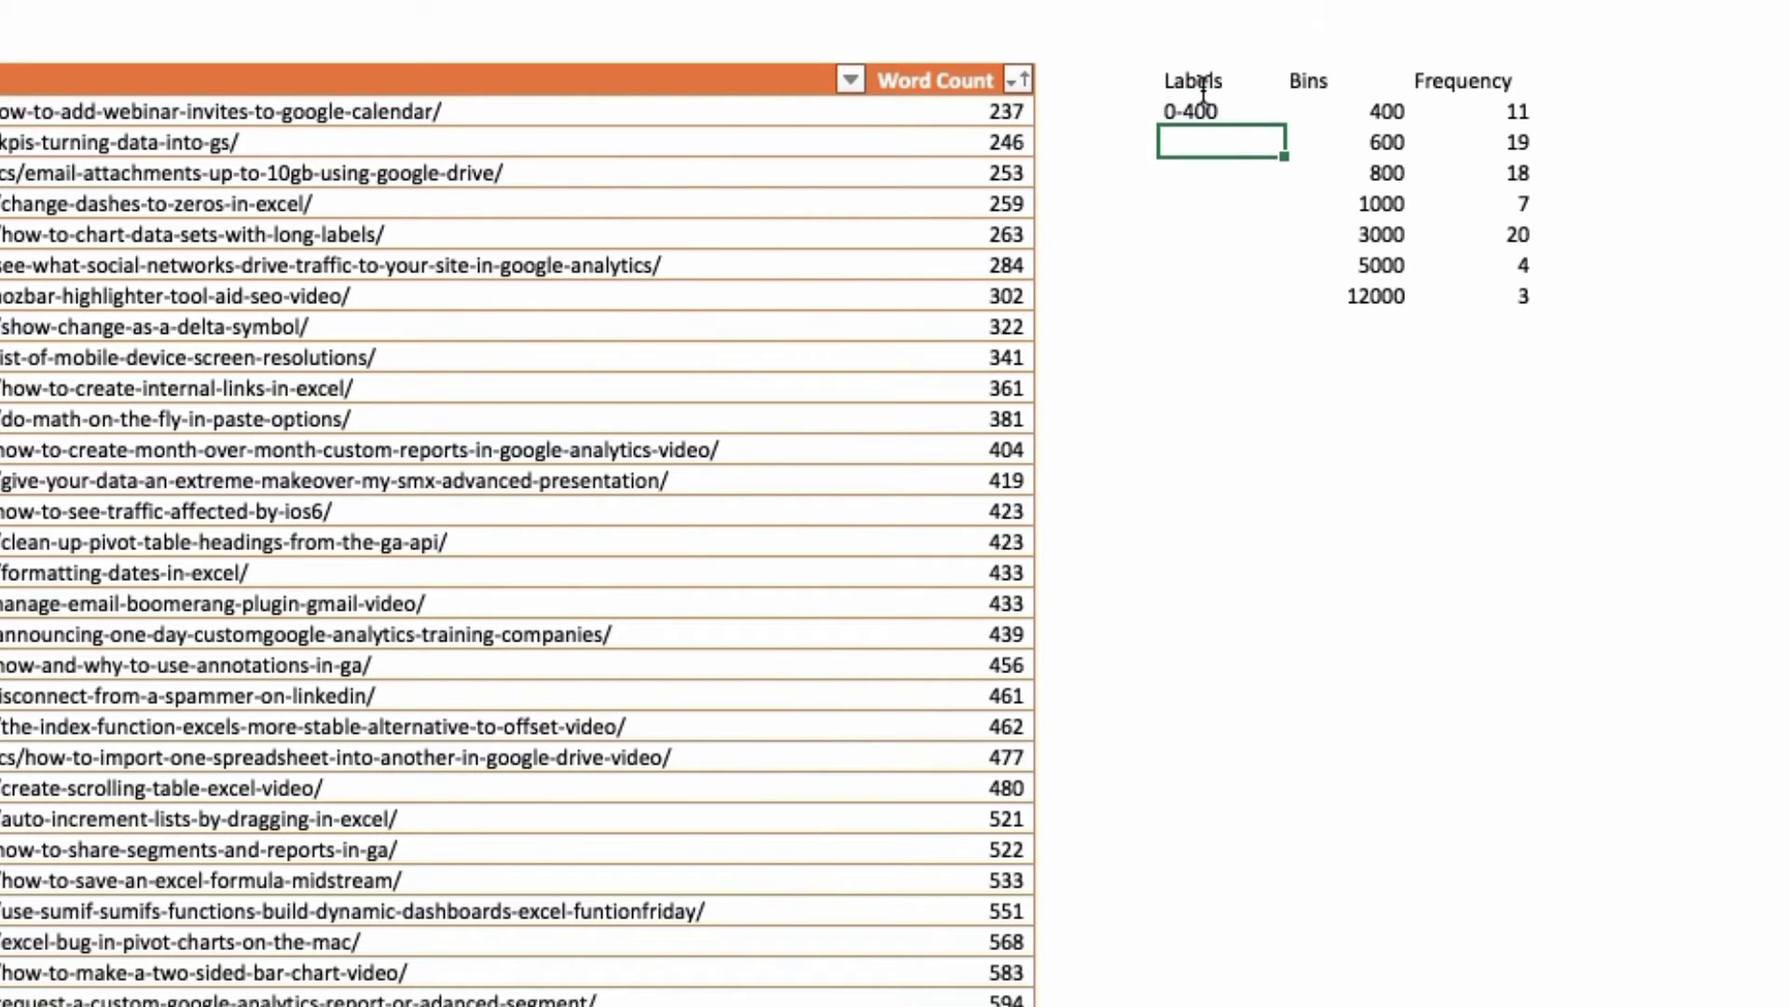
text(401-600)
key(Return)
text(601)
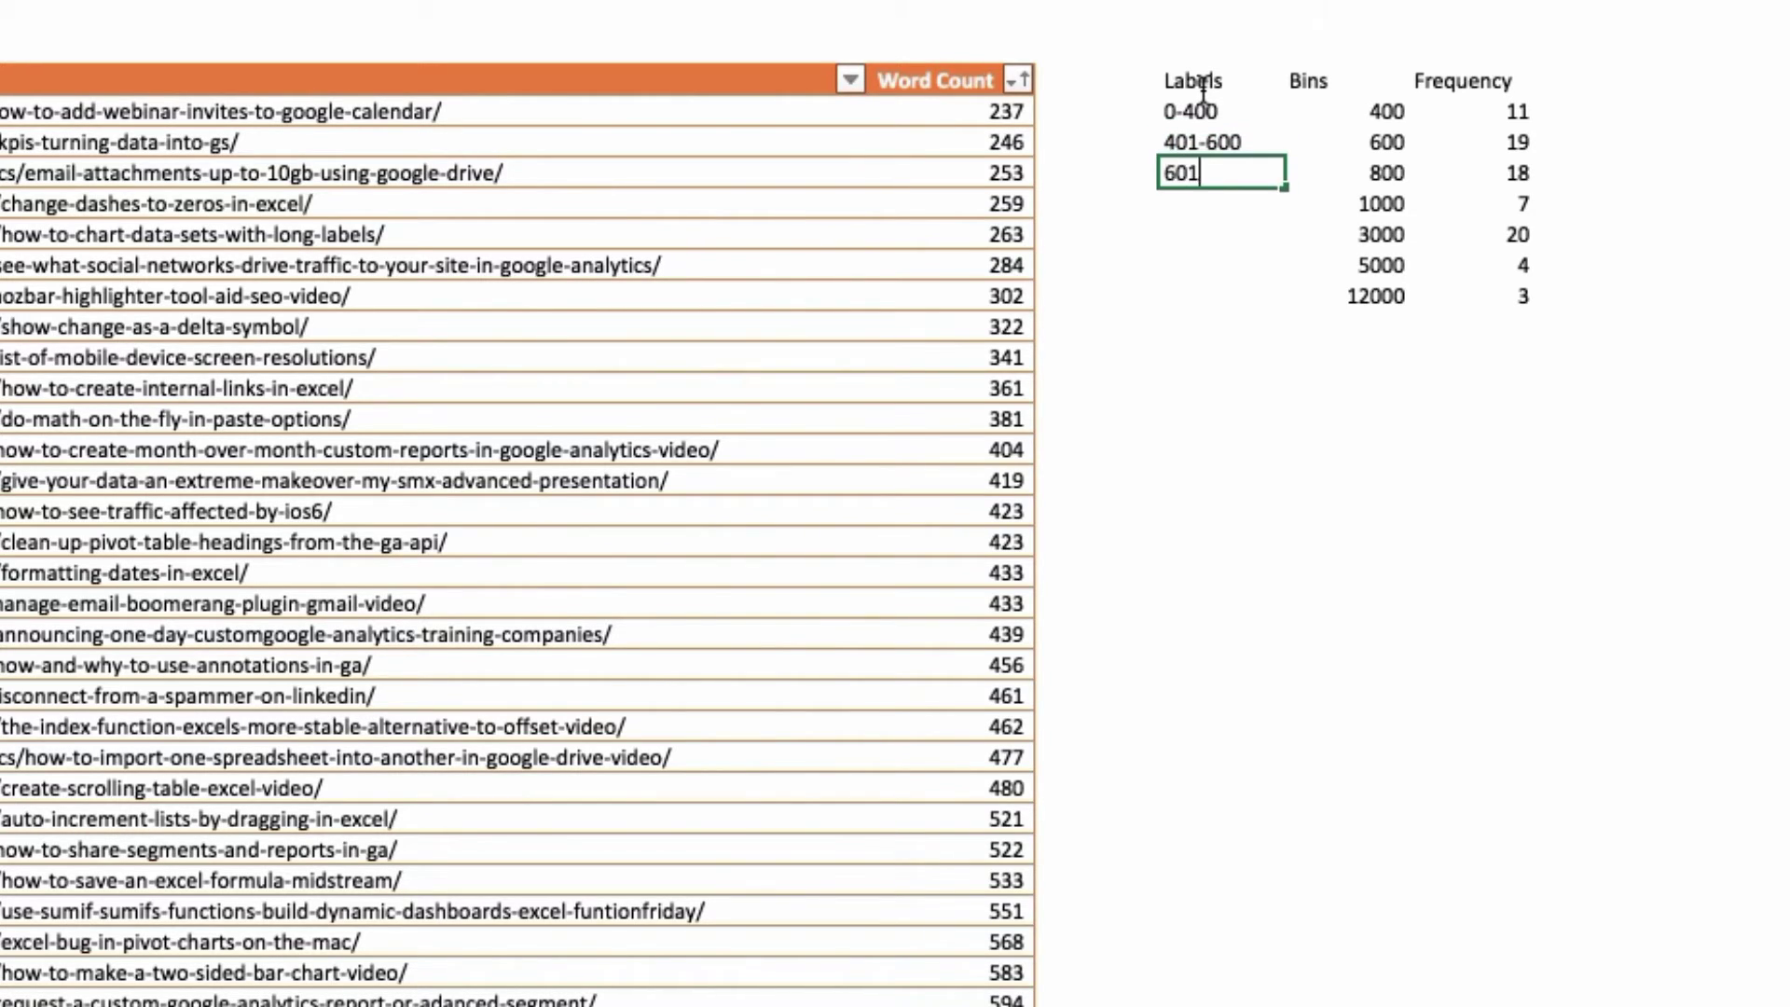
text(-800)
key(Return)
Enter the range labels 801-1,000, 1,001-3,000, 3,001-5,000 and 5,001-10,000 beside the remaining four bins in column E.
text(80)
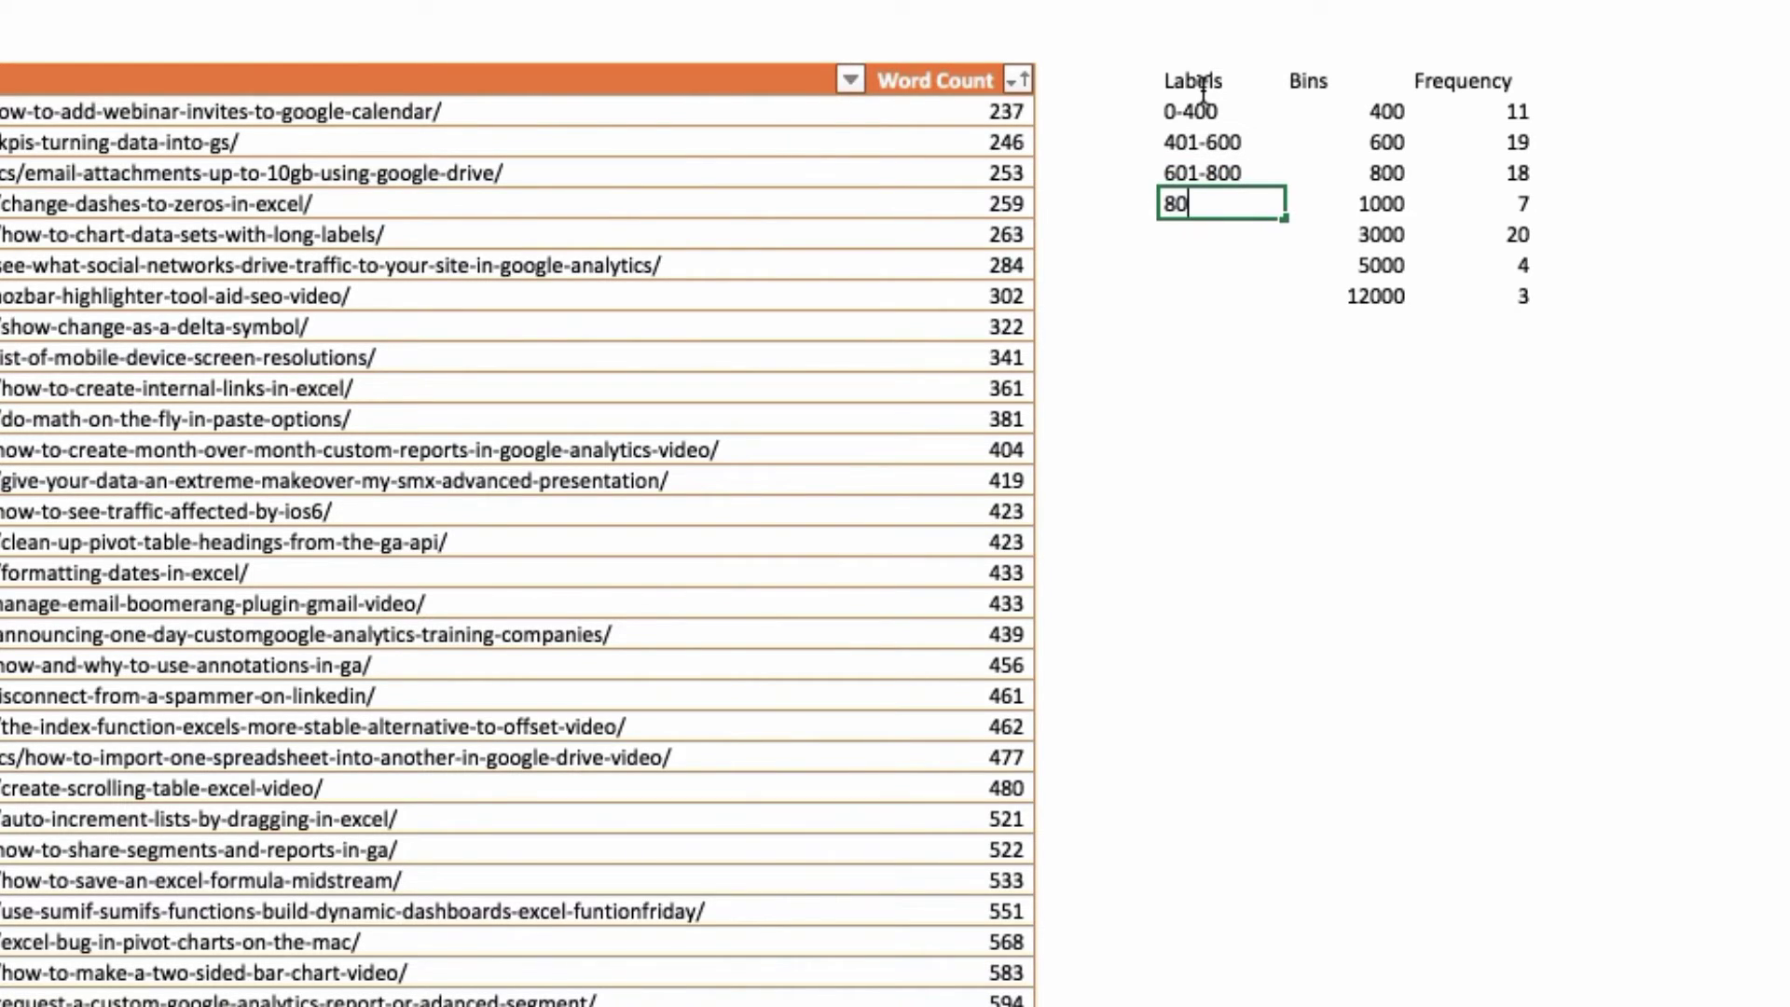
text(1-1,000)
key(Return)
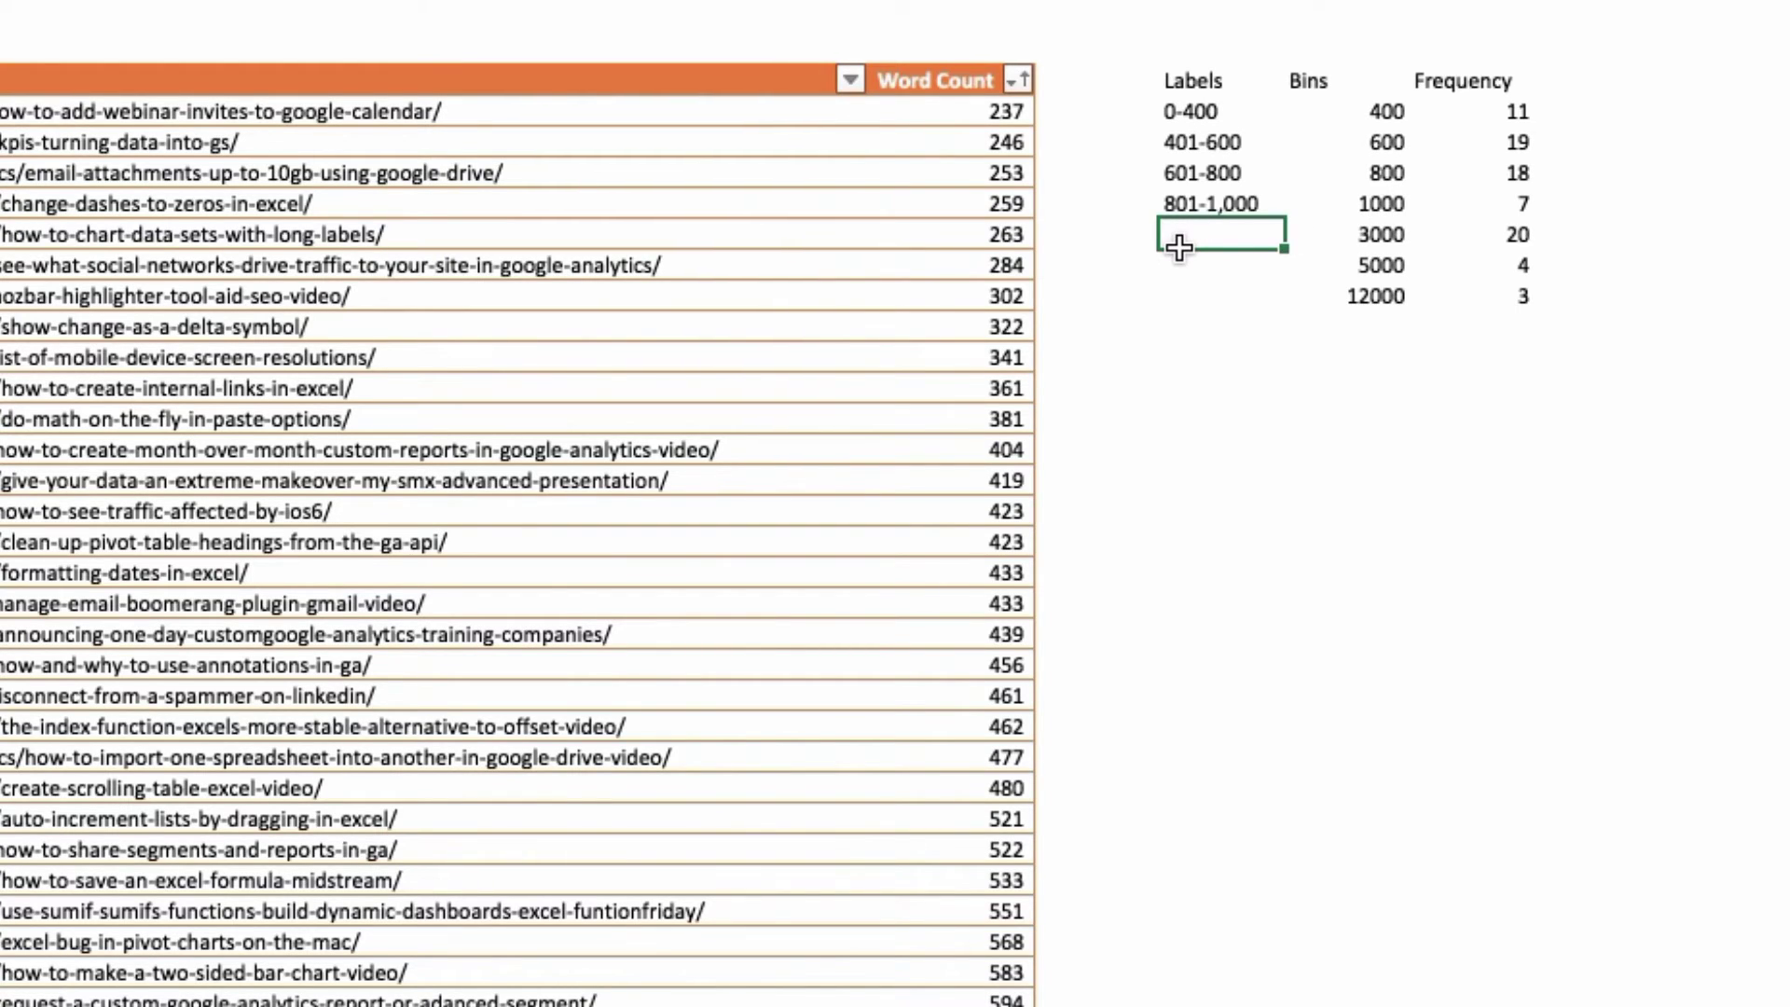
text(,001-3,000)
key(Return)
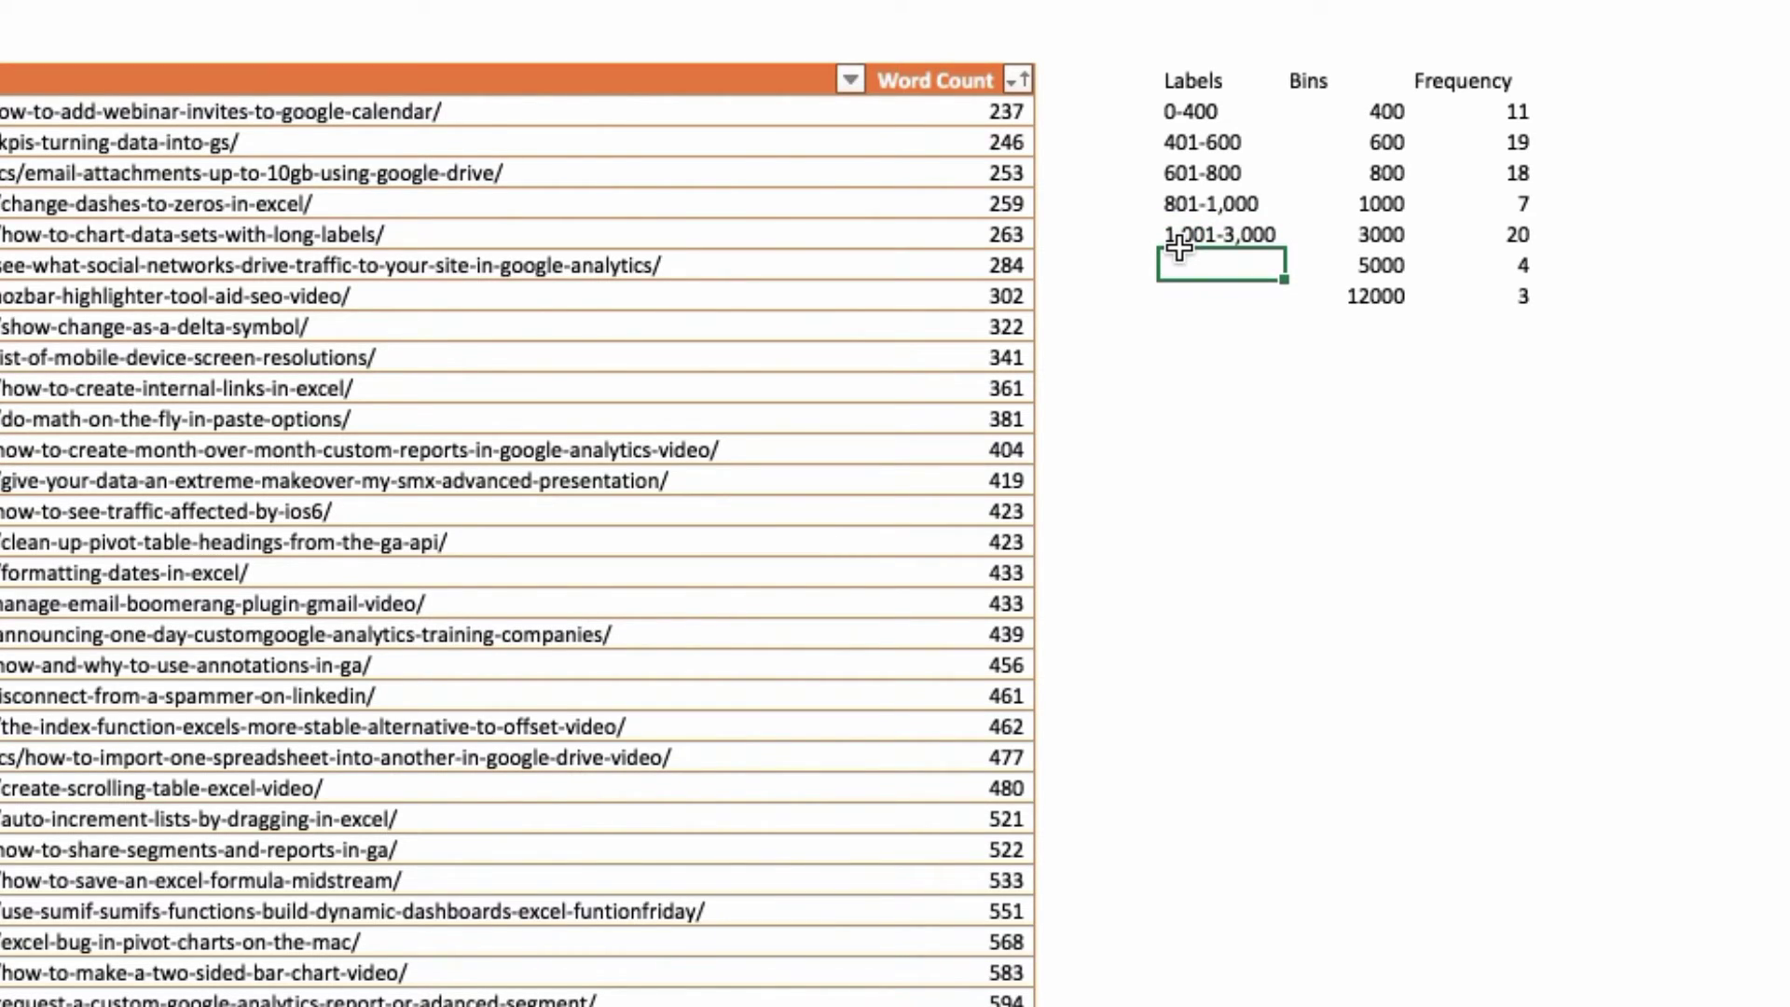
text(3,001-5,000)
key(Return)
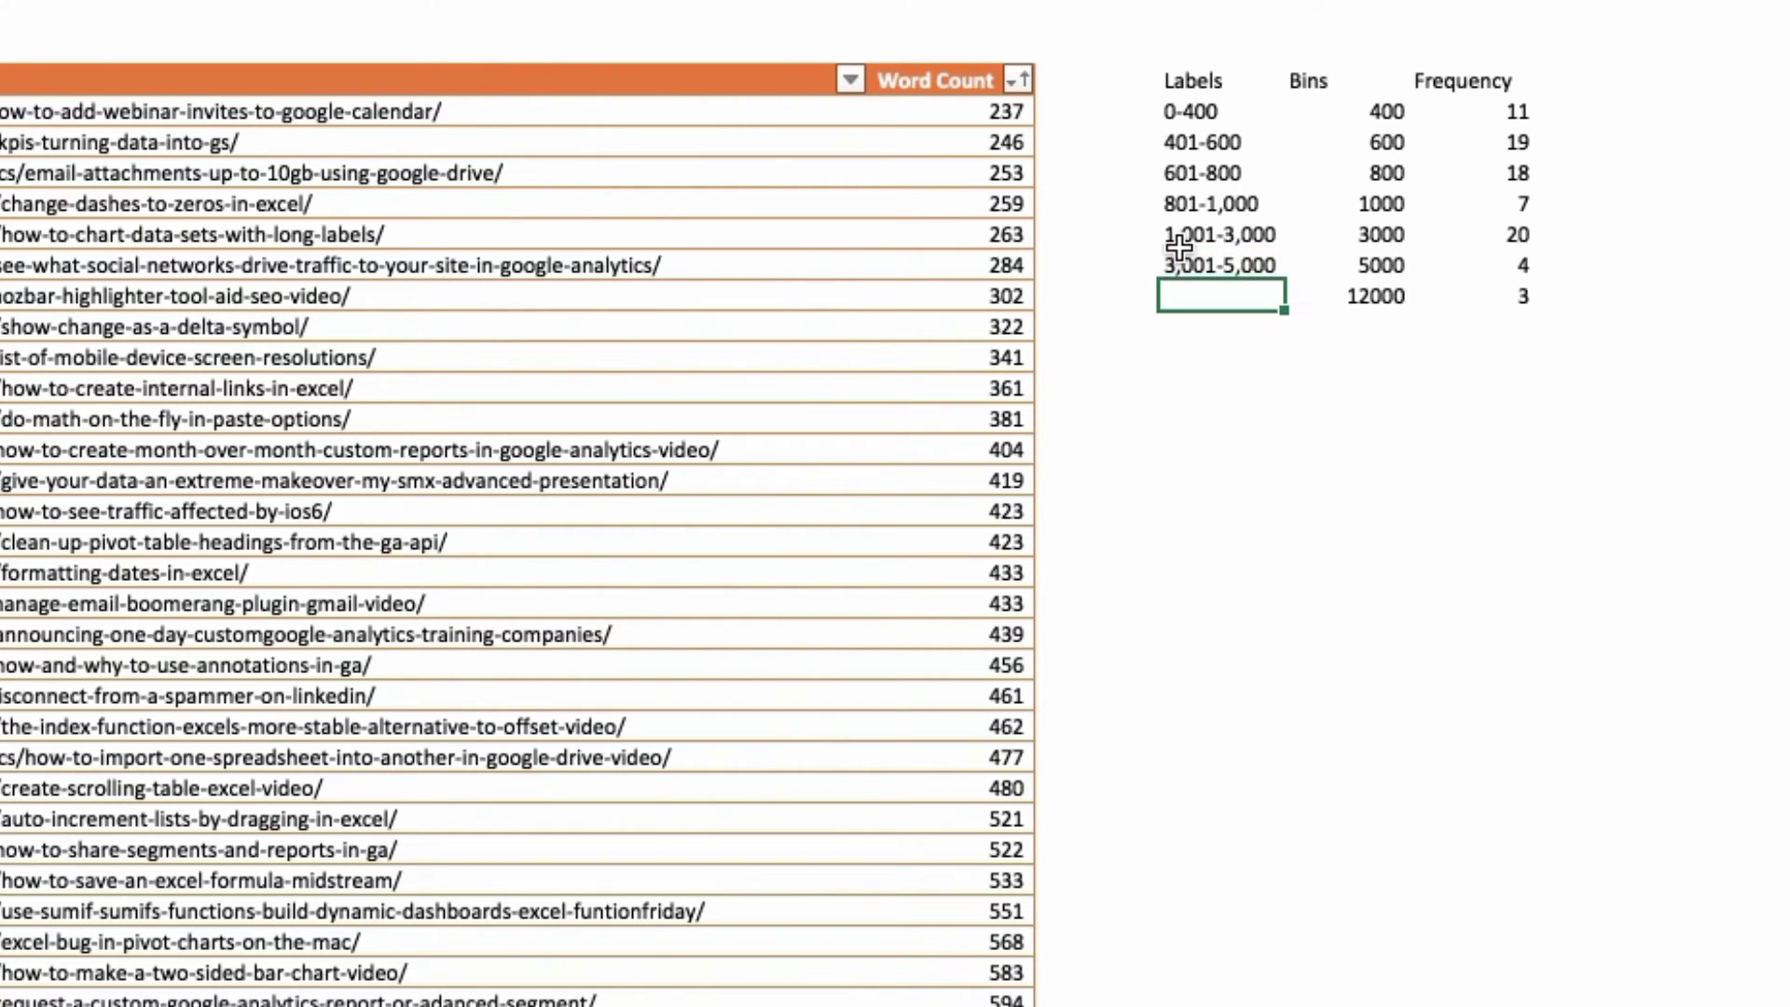
text(5,001-10,000)
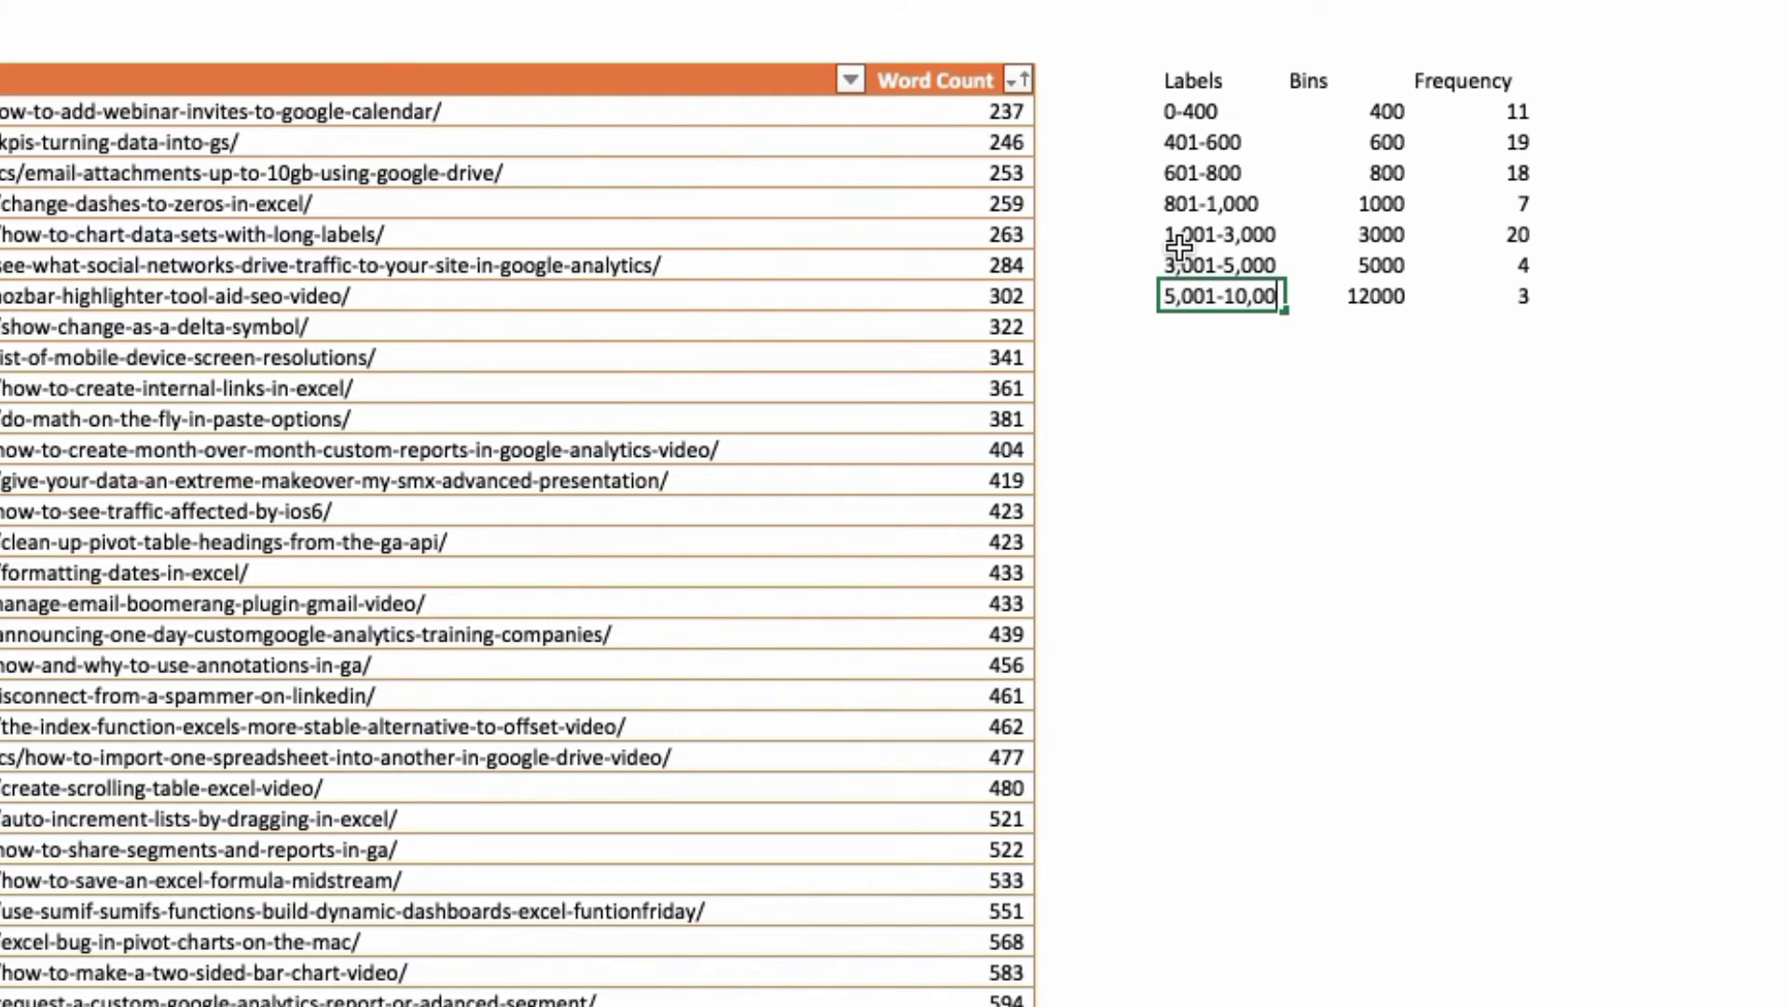
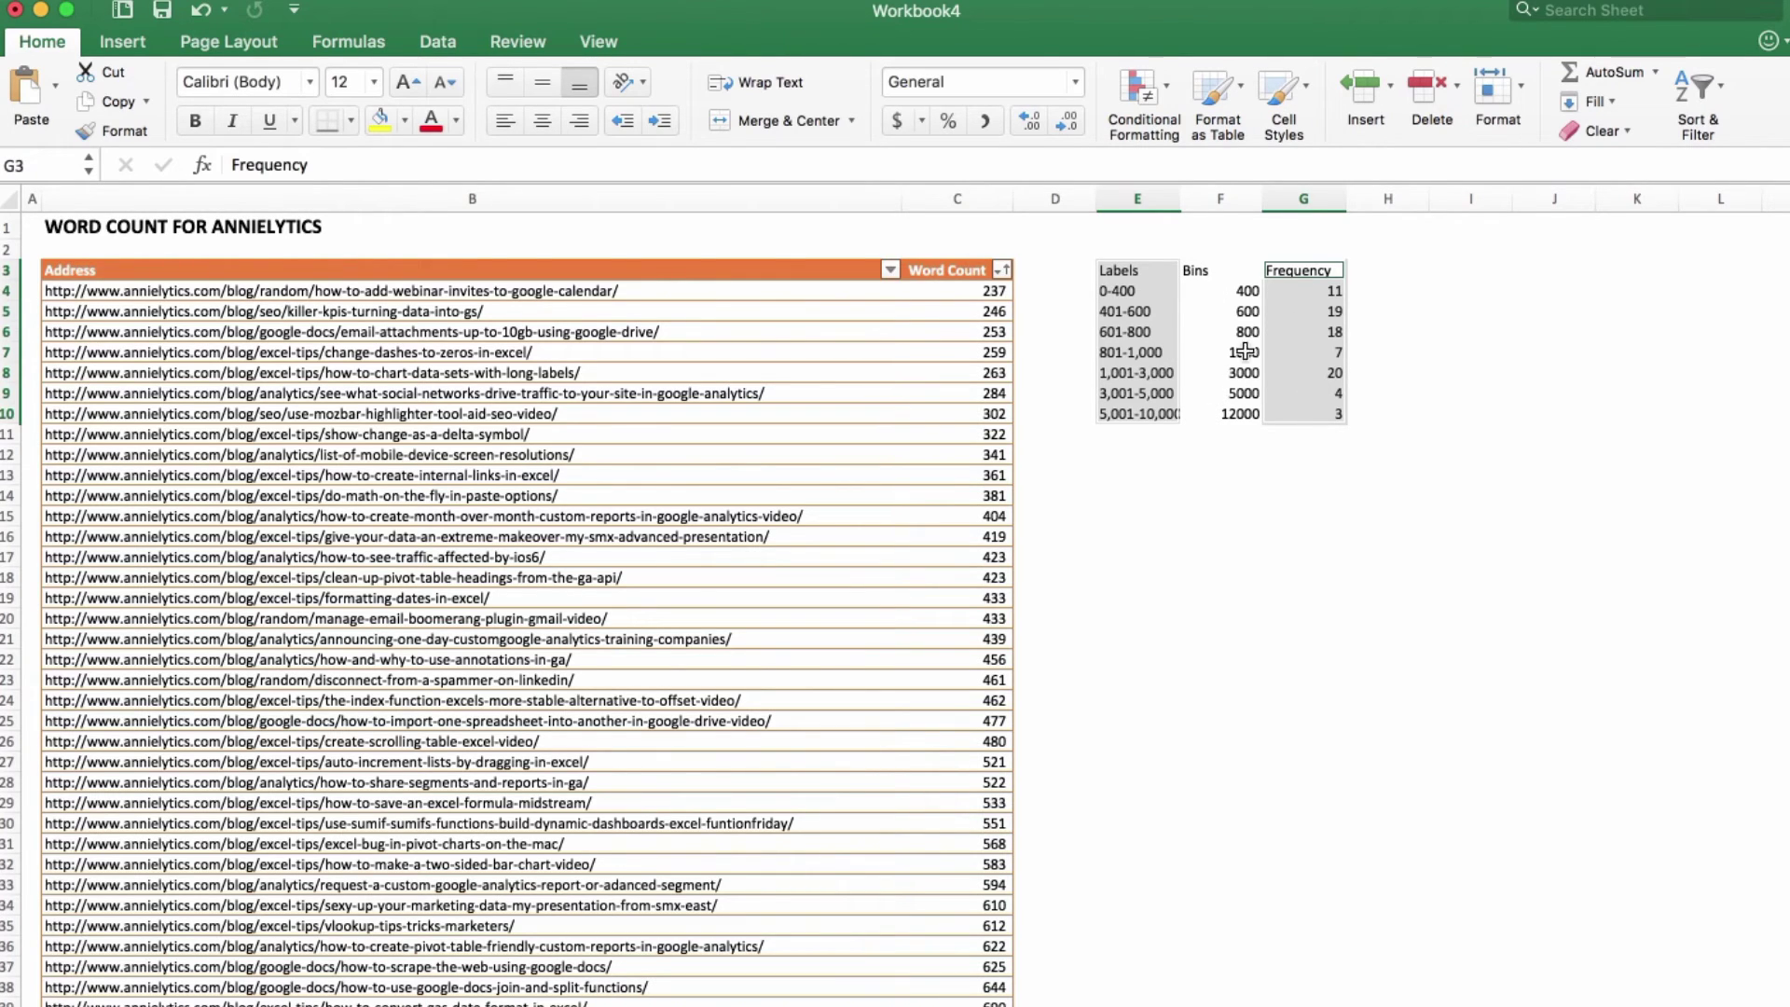
Insert a column chart of the Labels and Frequency columns, place it below the frequency table and enlarge it to reach column L.
click(120, 39)
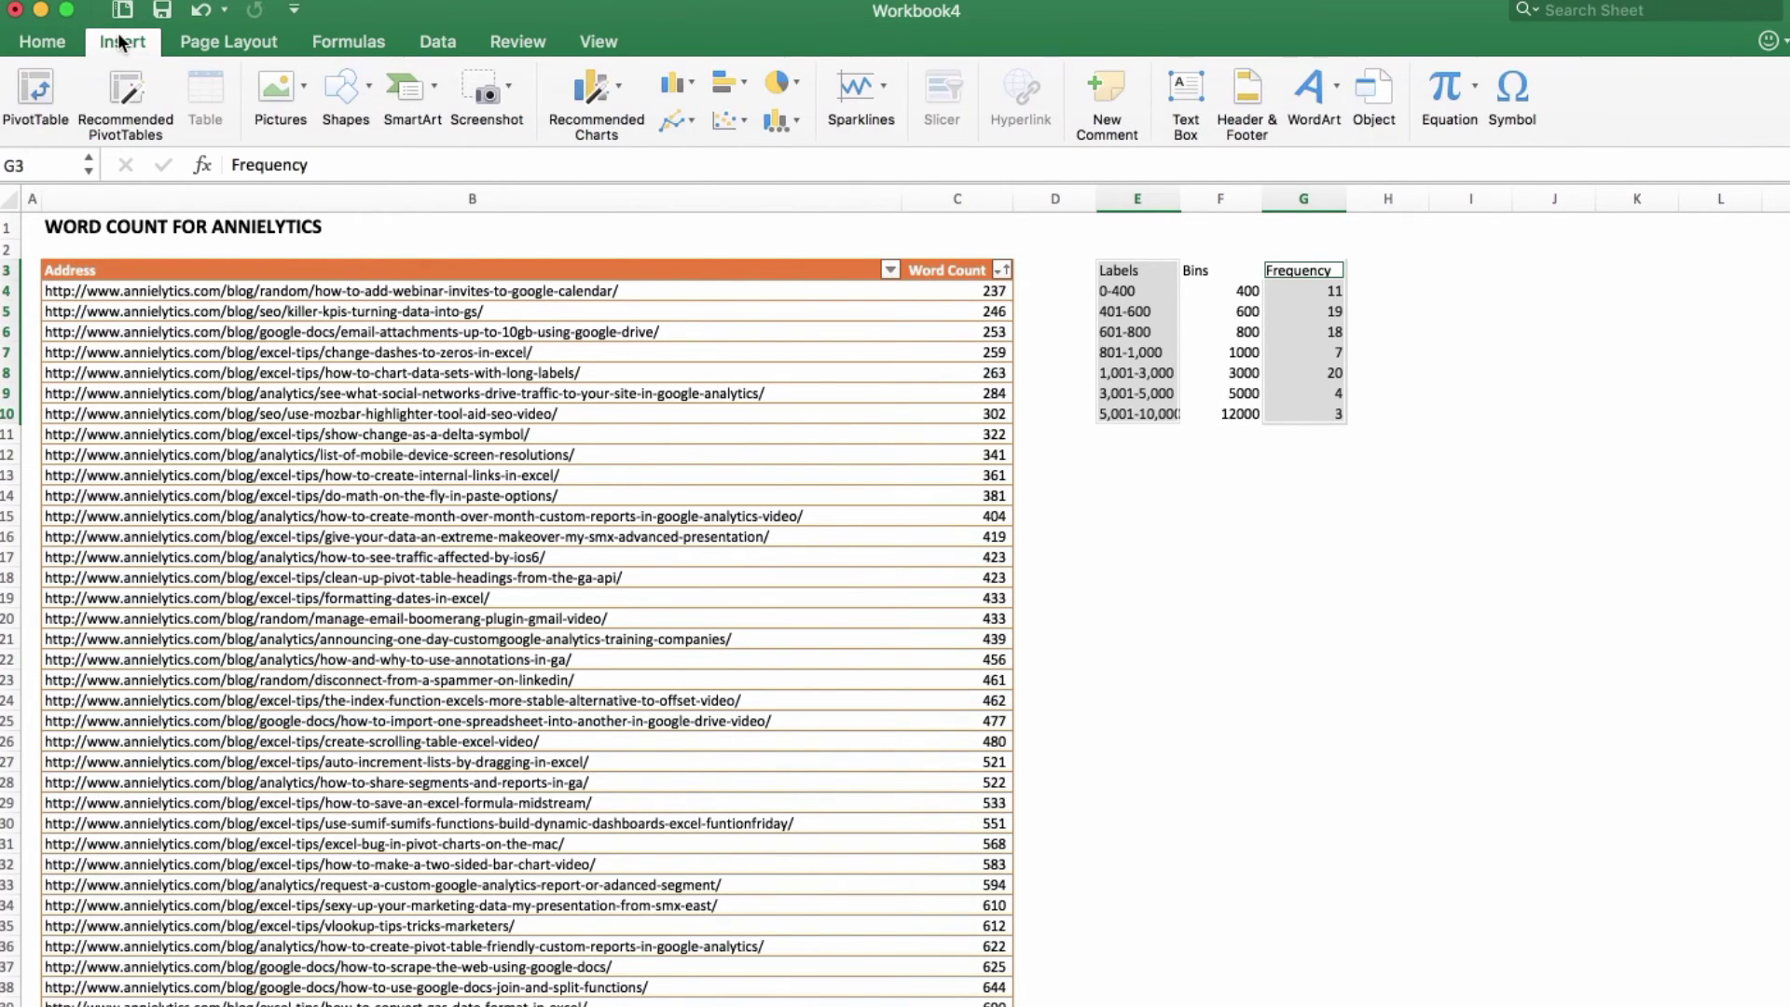
click(675, 80)
click(731, 175)
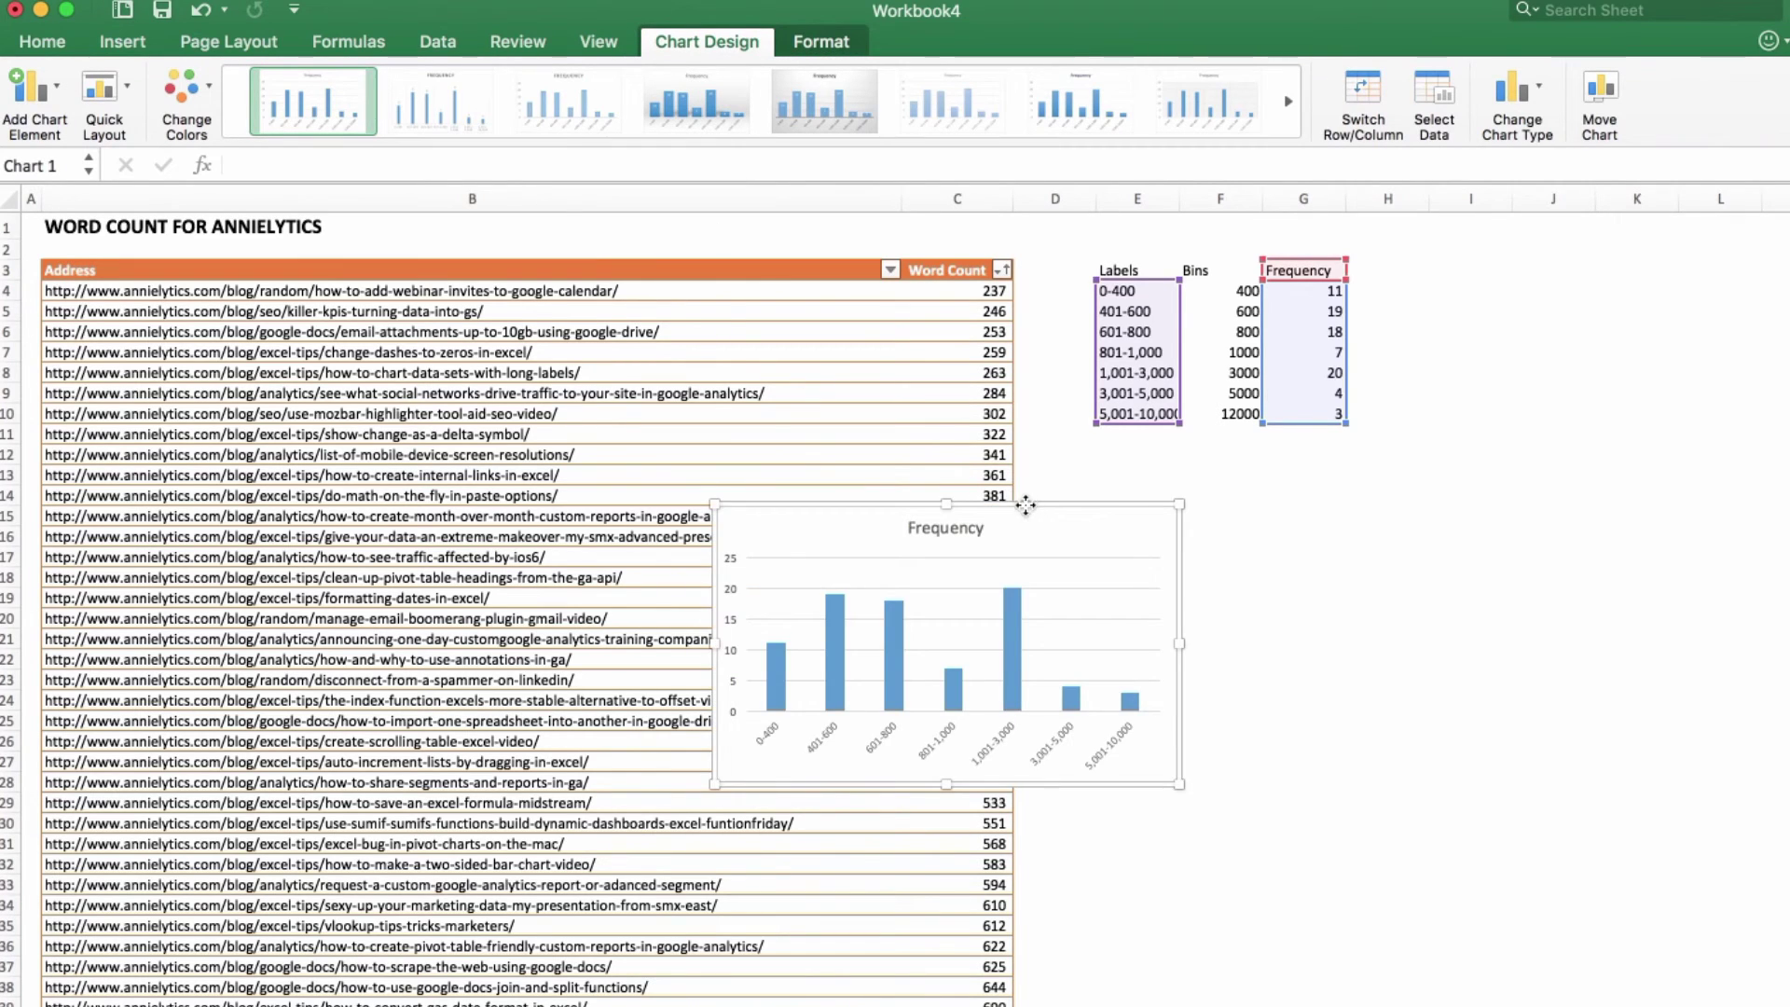
drag(1023, 503, 1390, 469)
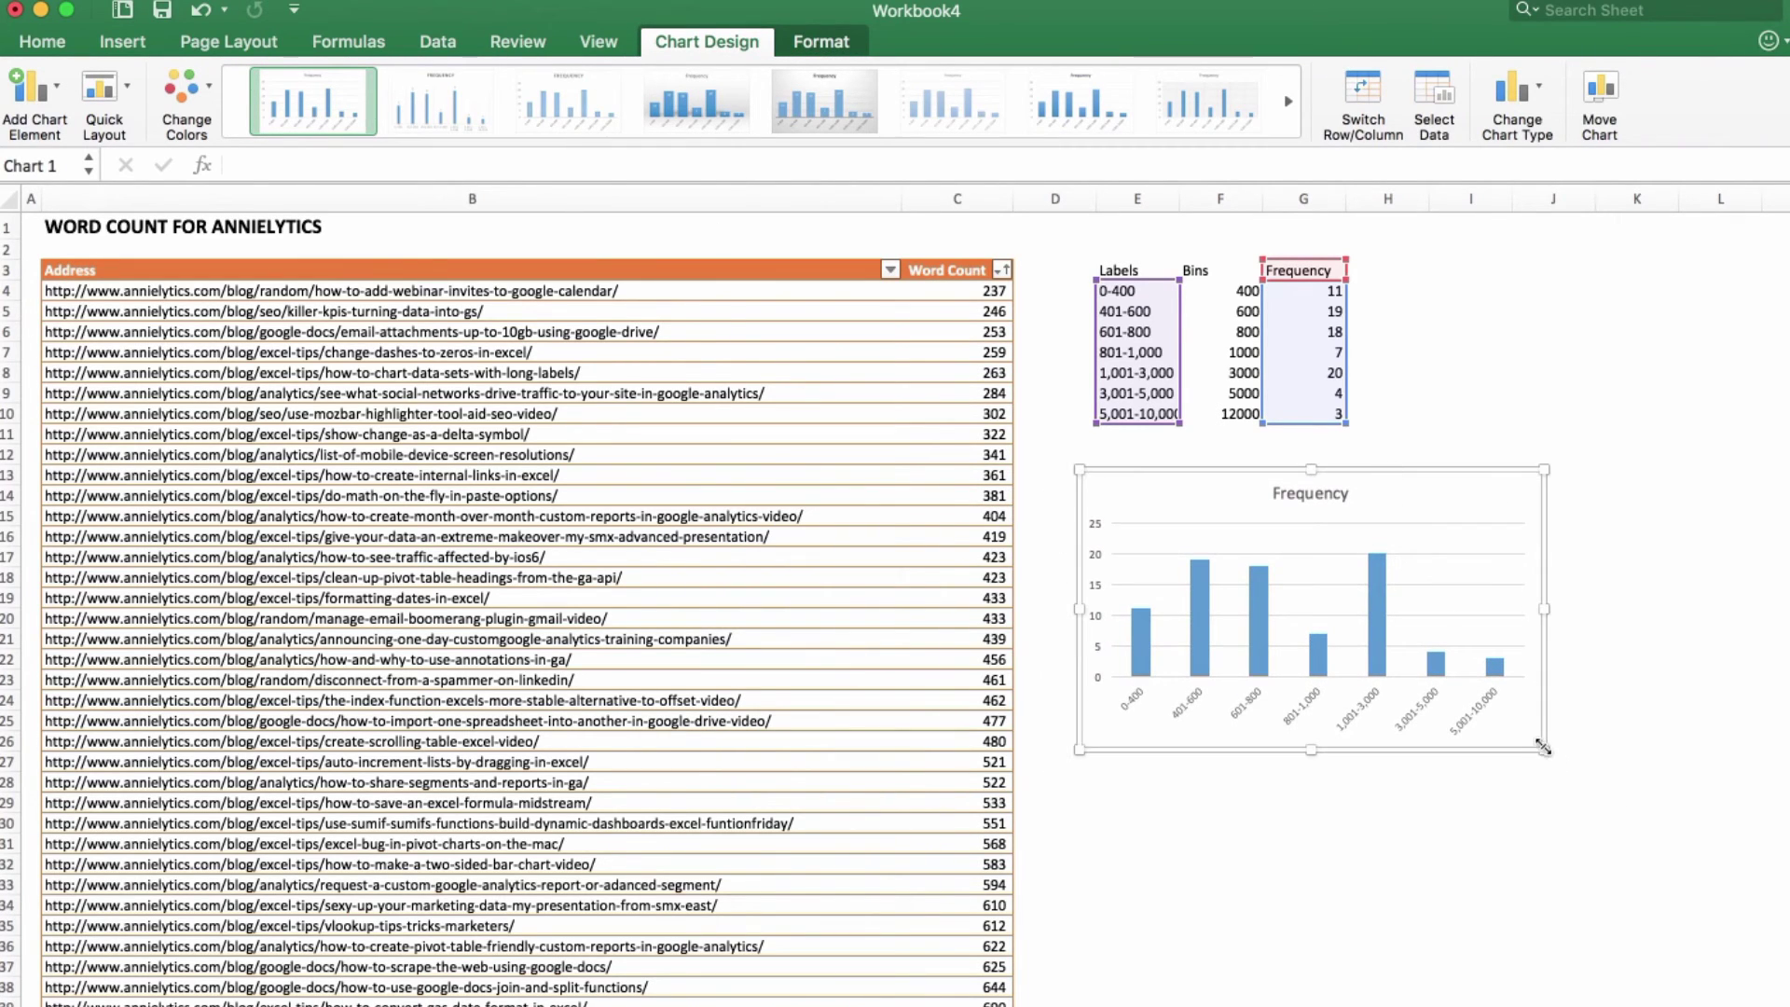
drag(1544, 749, 1775, 786)
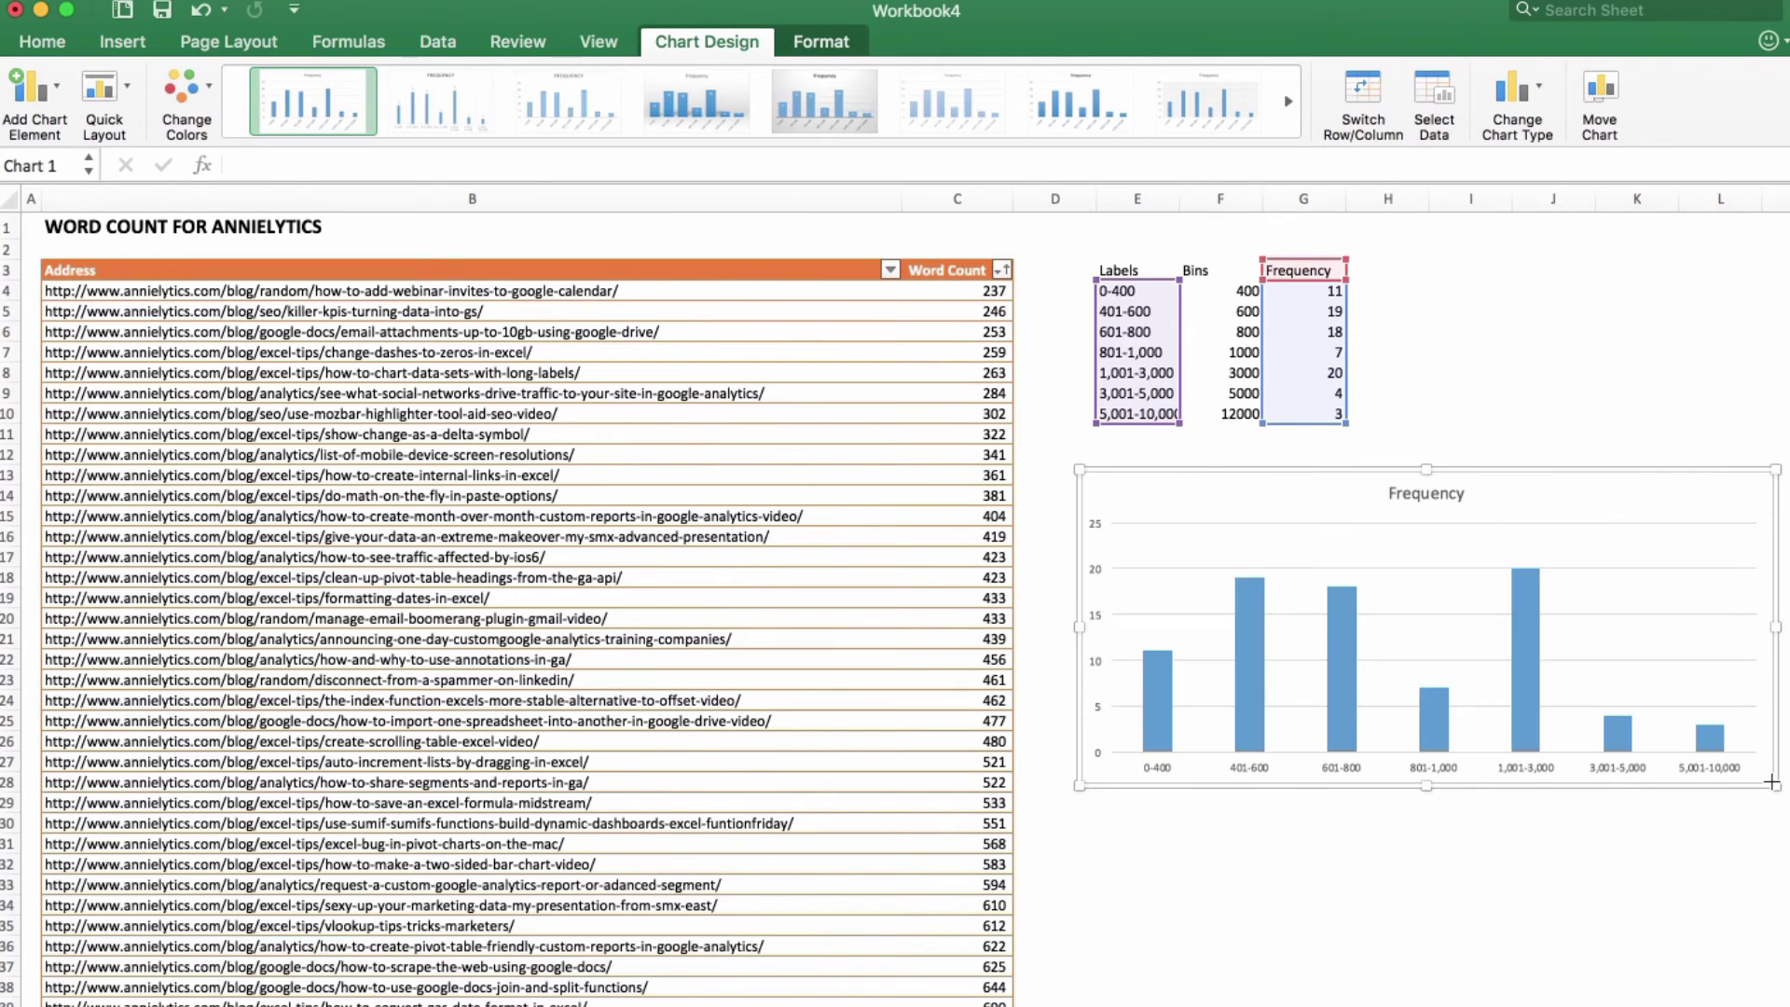
Fill the columns of the Frequency chart with the yellow-orange standard color.
click(1160, 693)
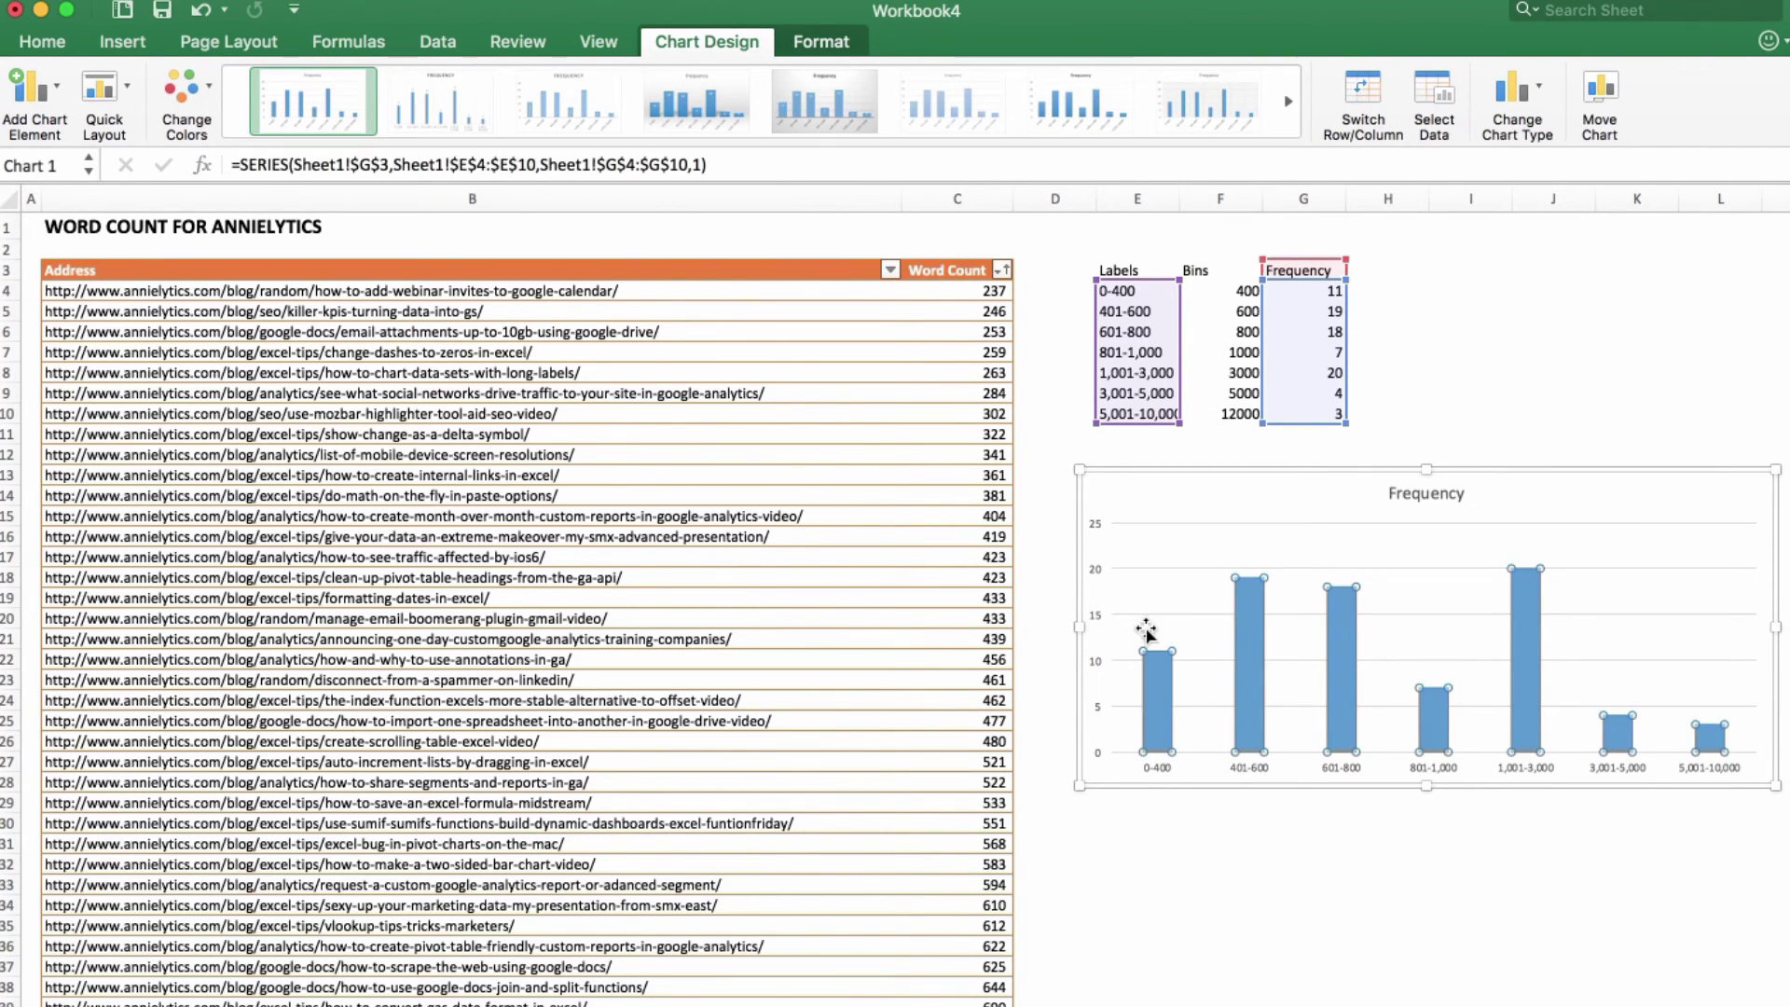
click(43, 42)
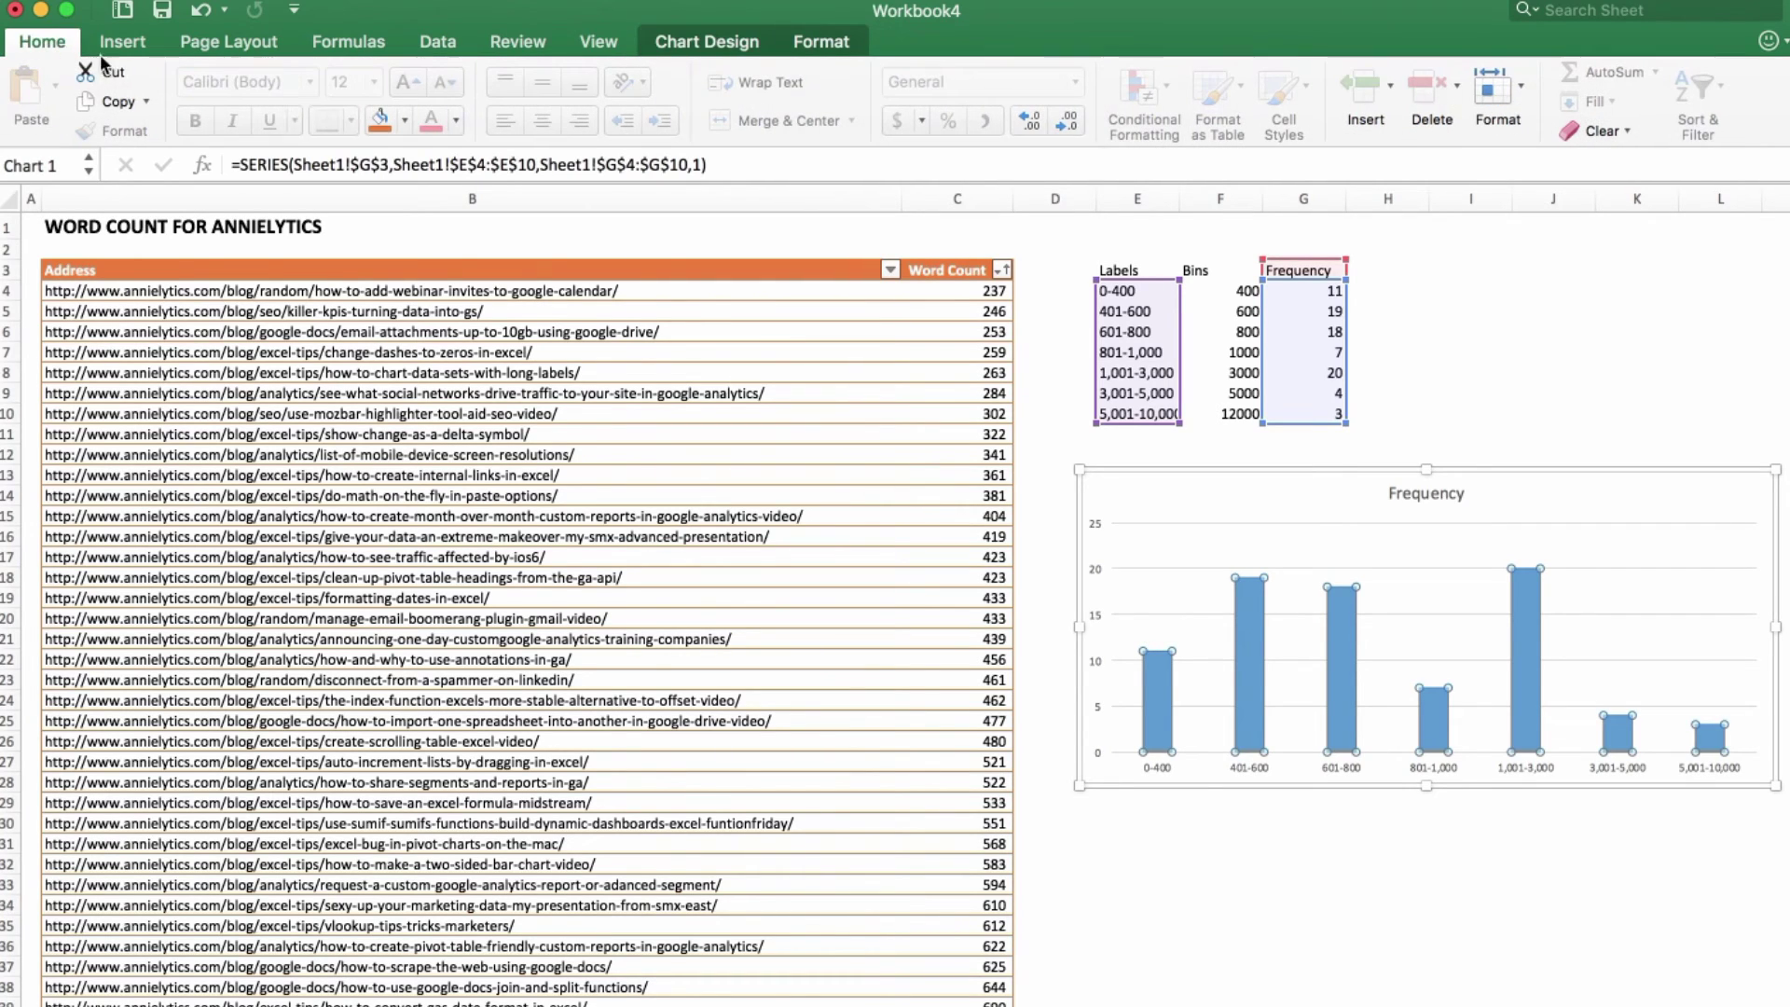
click(403, 121)
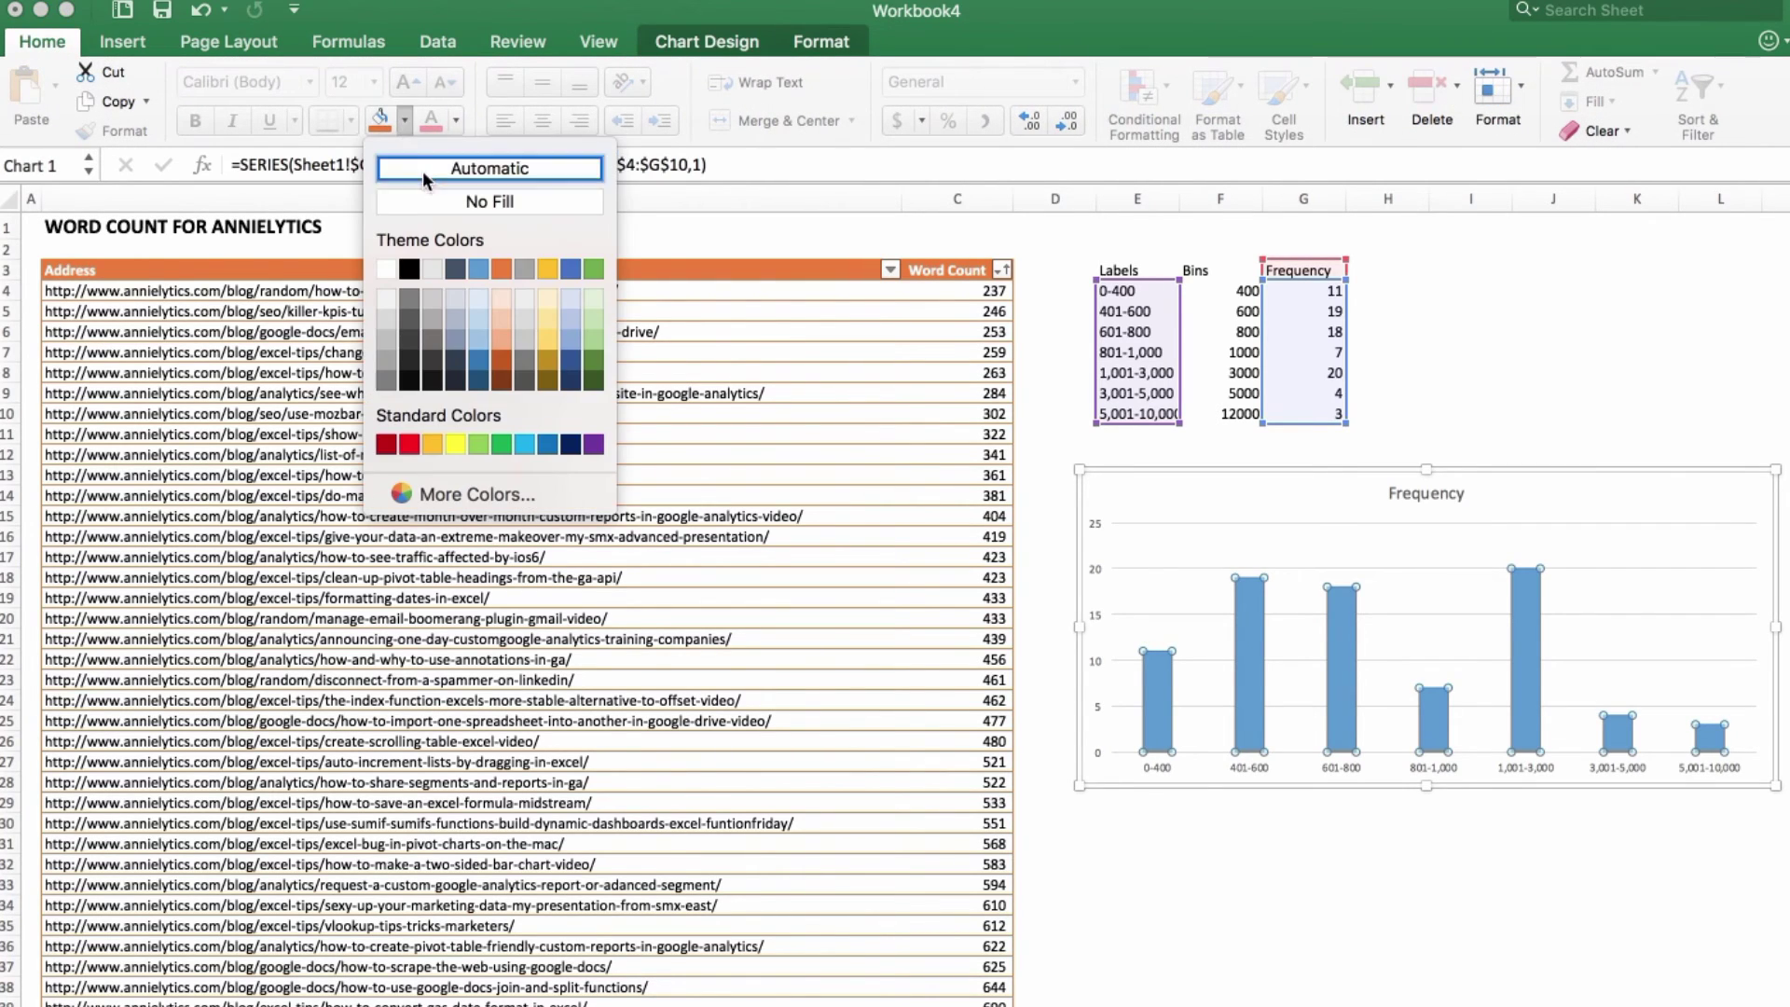
click(431, 444)
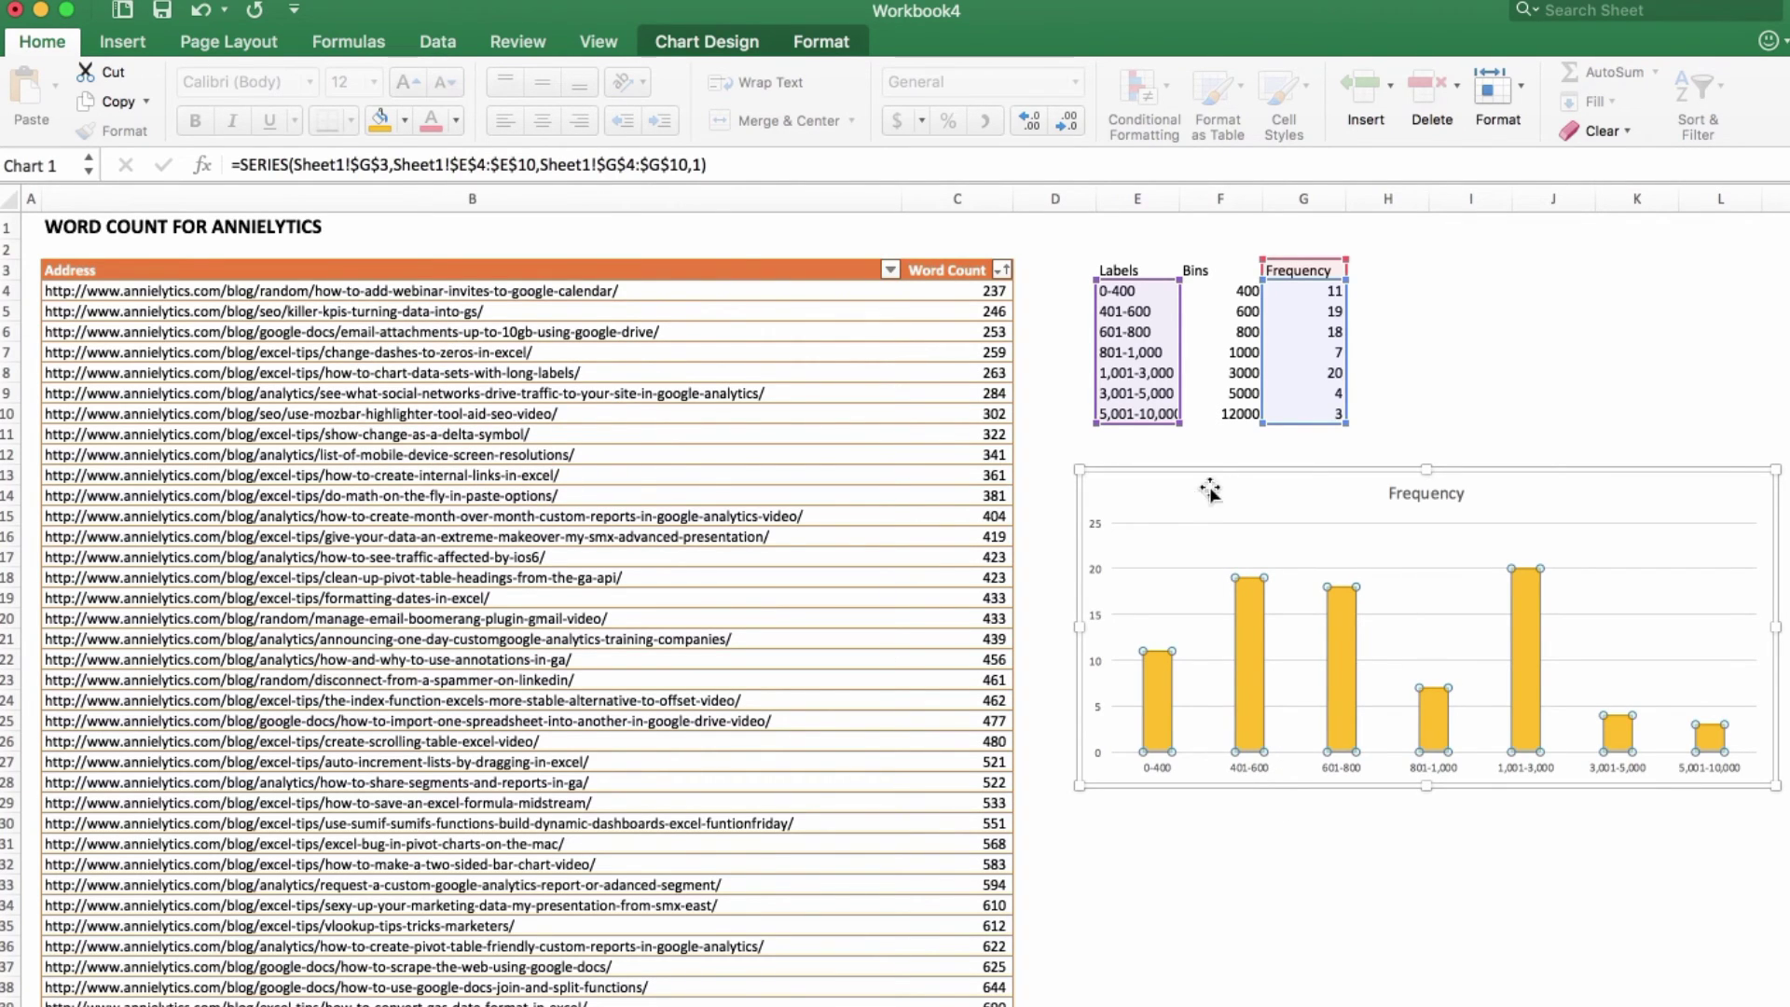
Try removing the horizontal gridlines from the Frequency chart and undo the removal.
click(1144, 567)
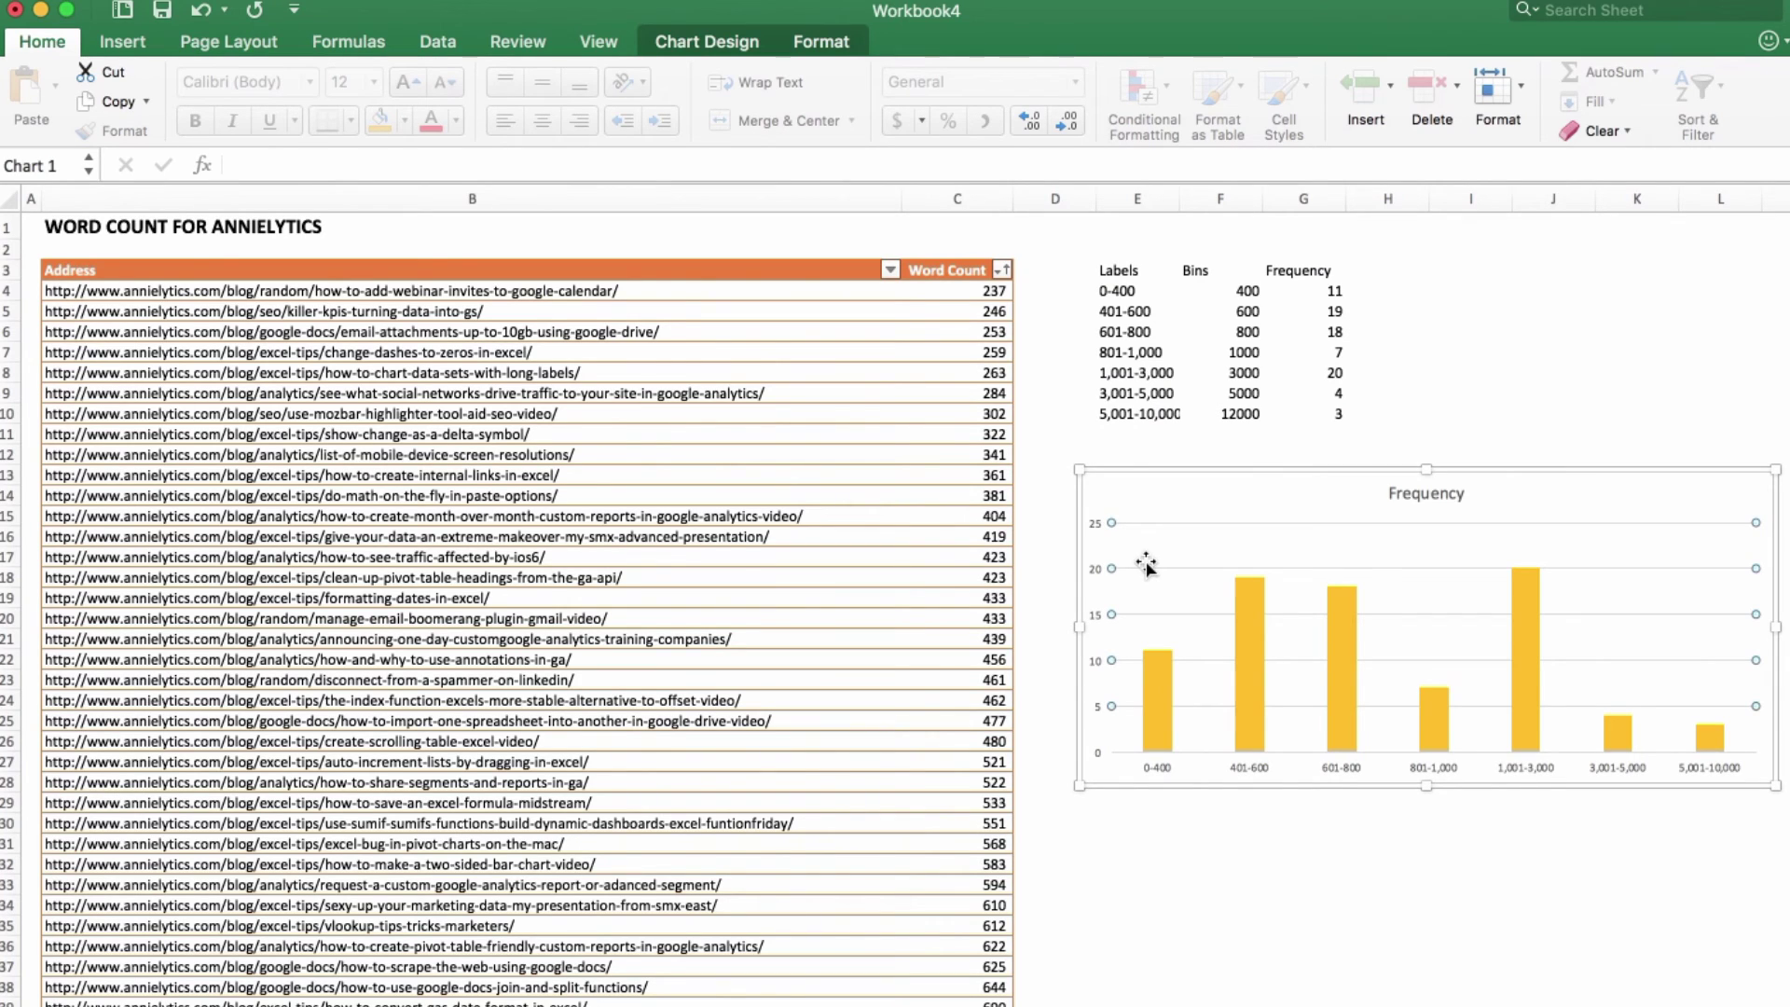
key(Delete)
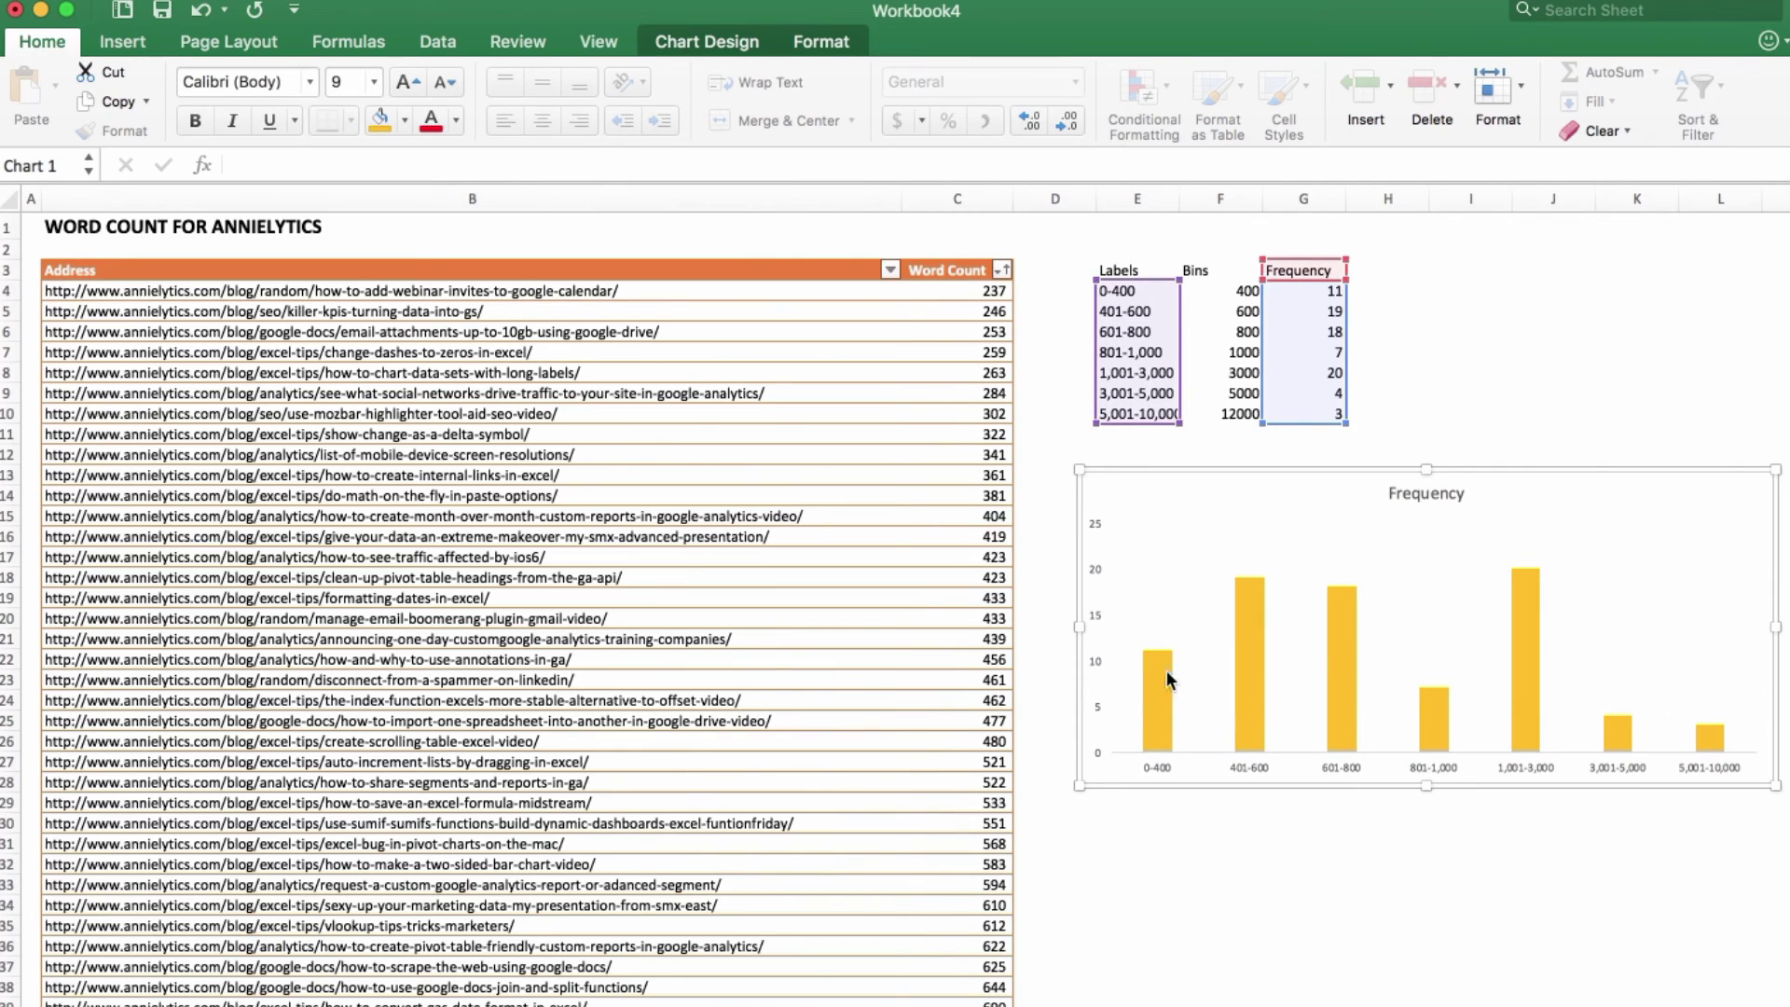
key(super+z)
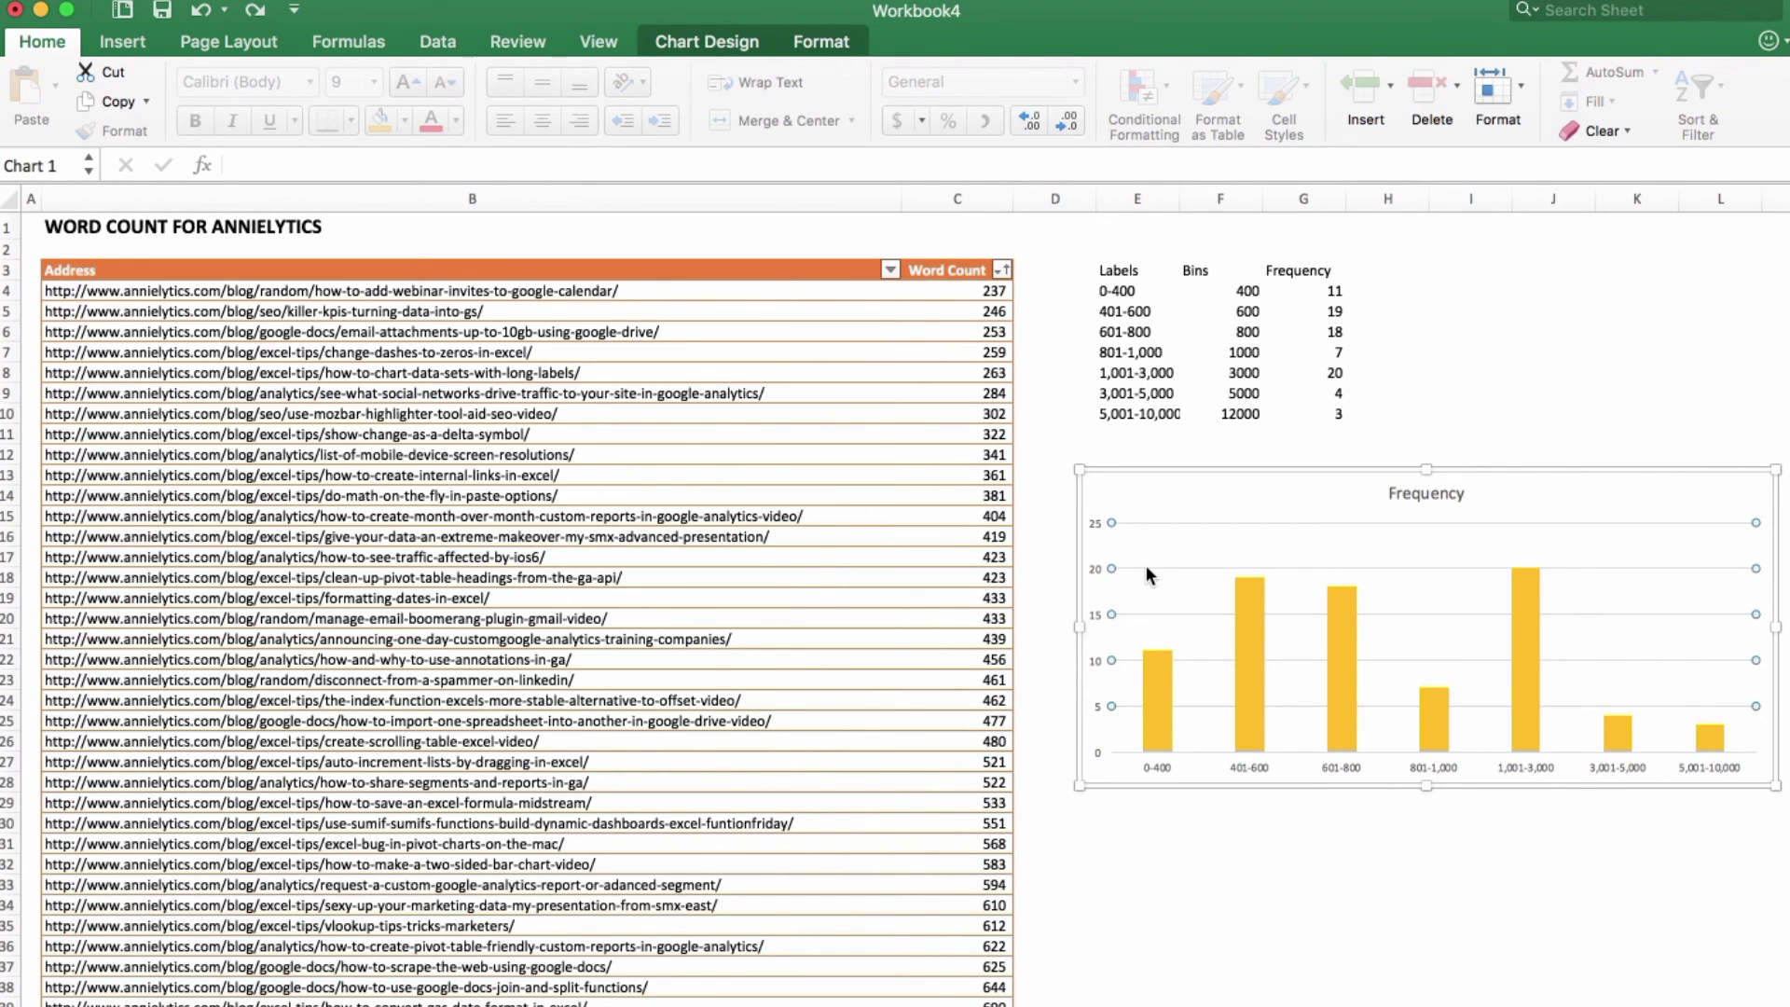
Select the Frequency data series in the column chart.
click(1156, 694)
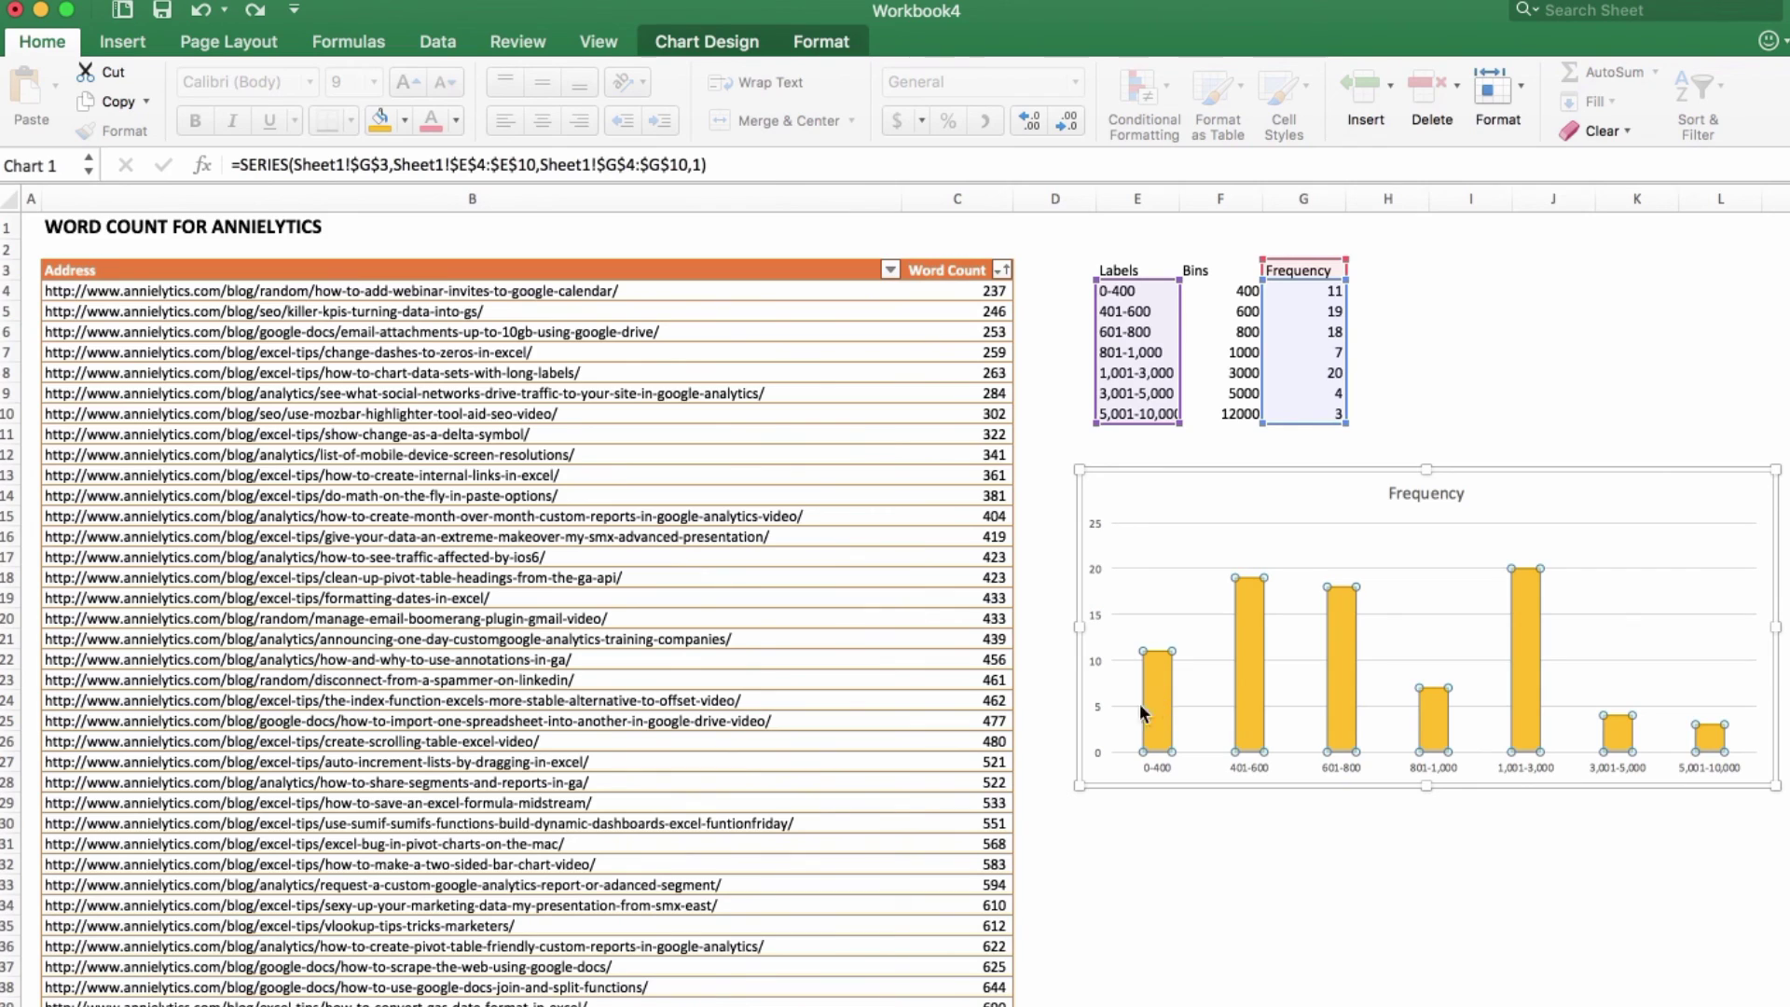